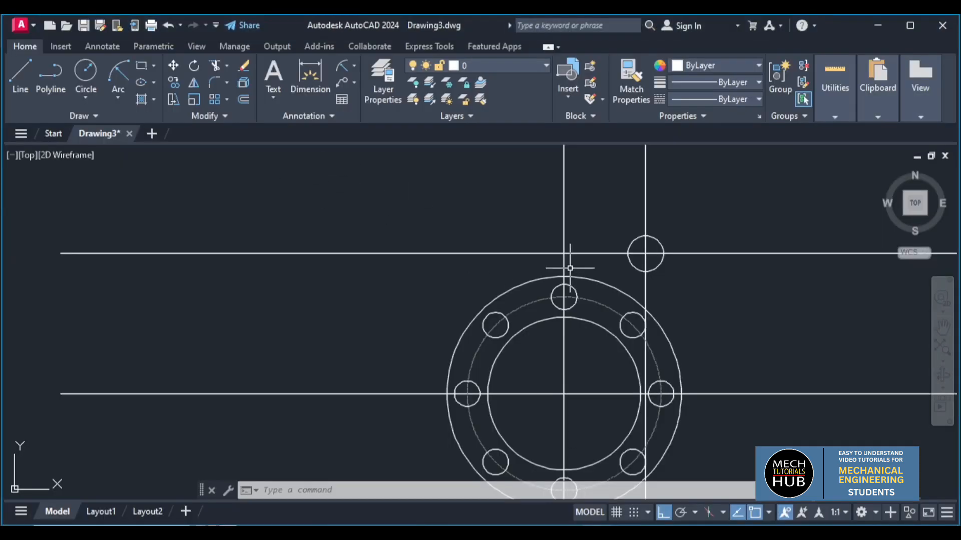
Draw a circle of radius 14 concentric with the small hole at the upper-right centreline intersection
{"action": "type", "text": "c"}
{"action": "key", "text": "Return"}
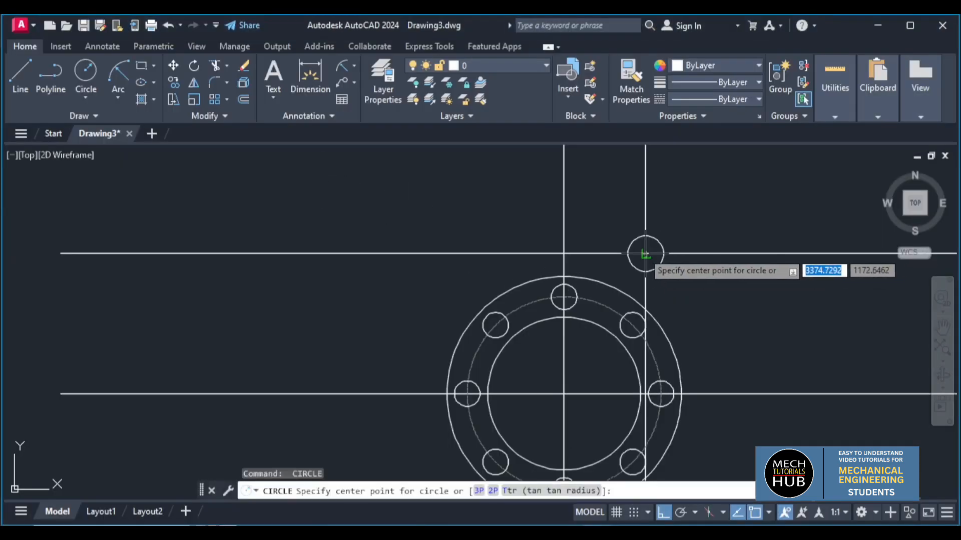
{"action": "left_click", "coordinate": [645, 253]}
{"action": "type", "text": "14"}
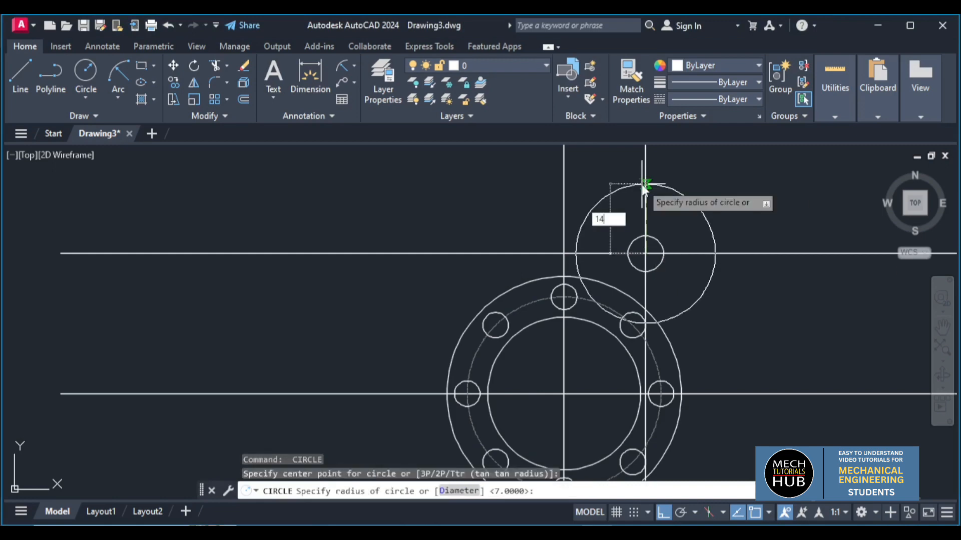
{"action": "key", "text": "Return"}
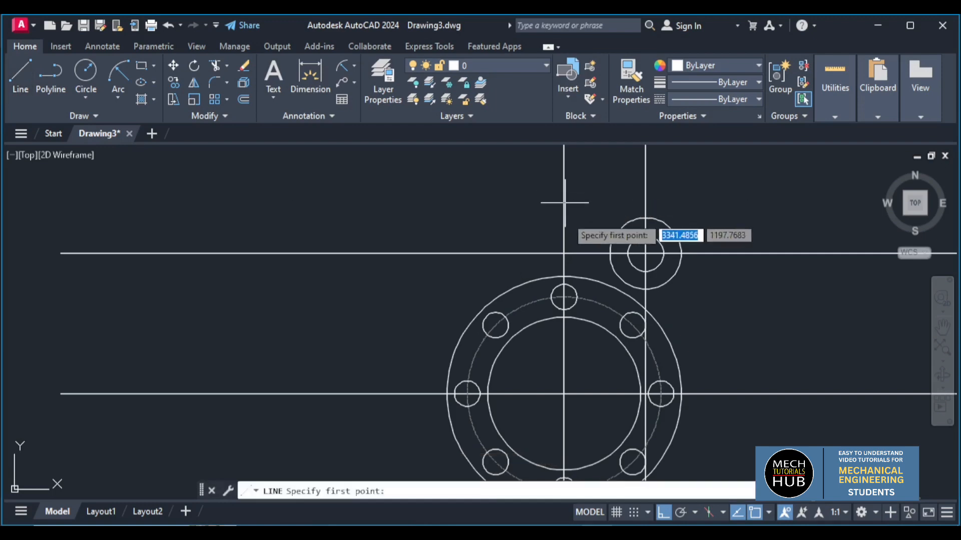
Draw a vertical line from the right quadrant of the lug circle down to the right quadrant of the large outer circle
{"action": "left_click", "coordinate": [681, 254]}
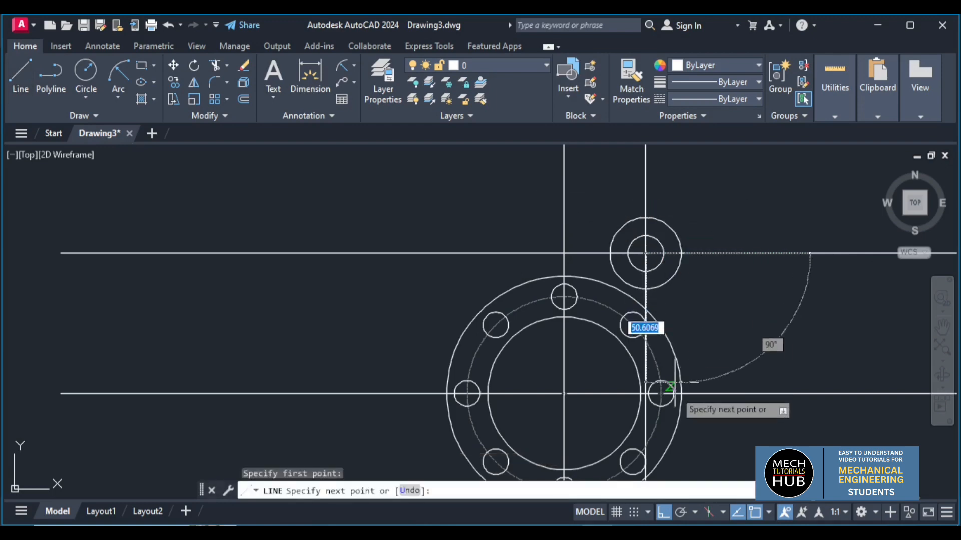
{"action": "left_click", "coordinate": [681, 394]}
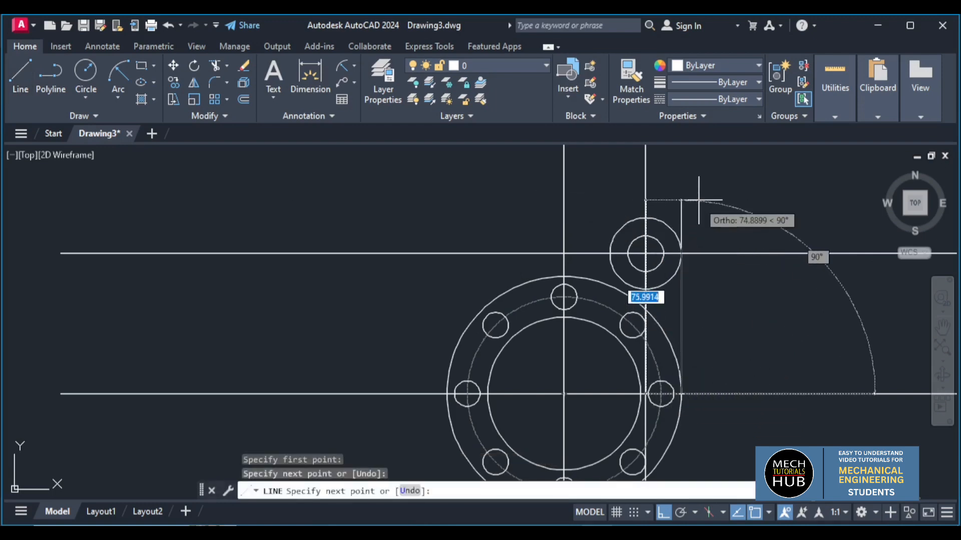
{"action": "right_click", "coordinate": [699, 201]}
{"action": "left_click", "coordinate": [704, 207]}
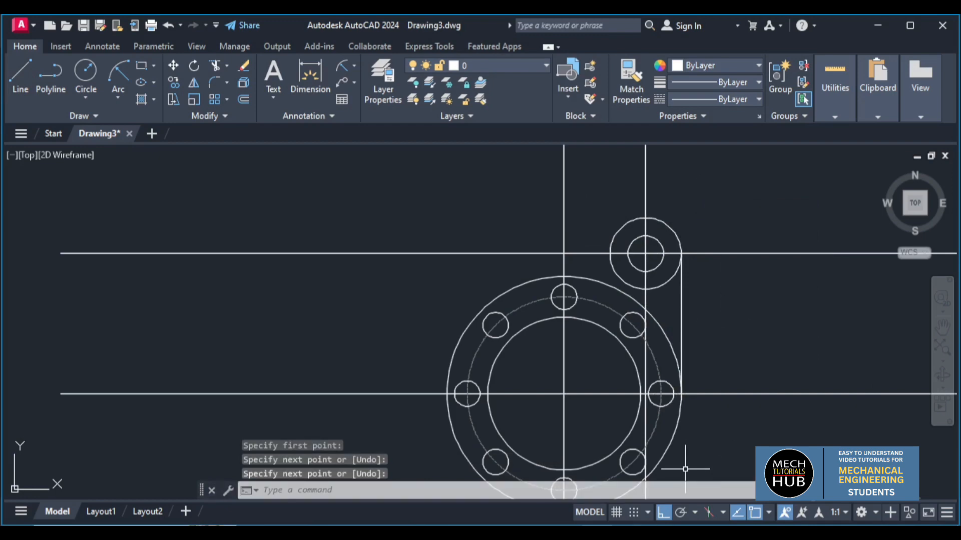
Check the corner radius in the reference image and fillet the large outer circle to the lug circle with radius 10
{"action": "left_click", "coordinate": [627, 535]}
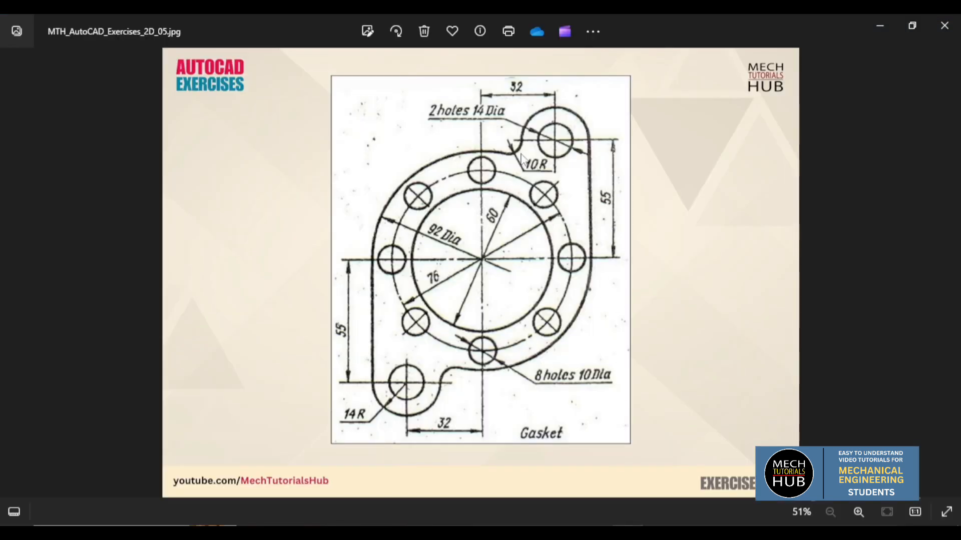
{"action": "left_click", "coordinate": [627, 535]}
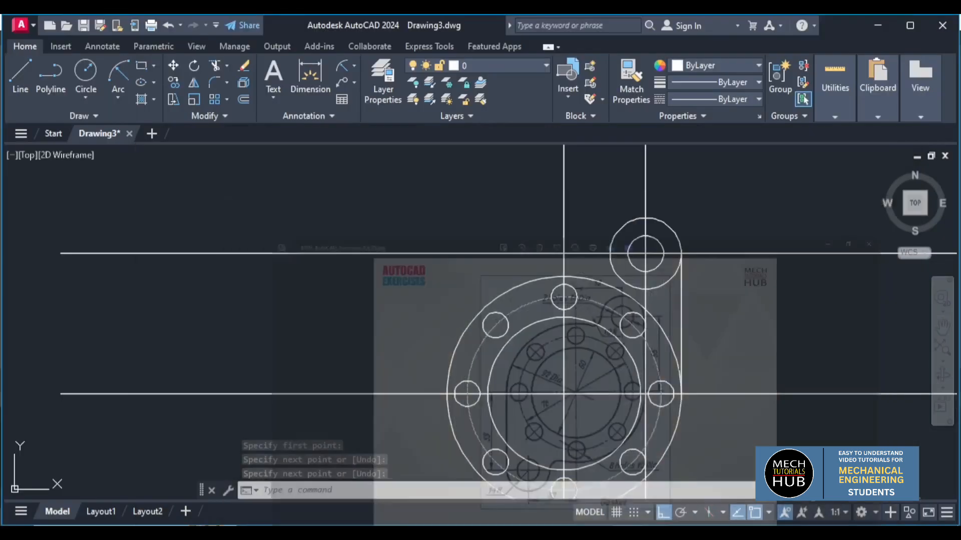
{"action": "scroll", "coordinate": [590, 269], "scroll_direction": "up", "scroll_amount": 4}
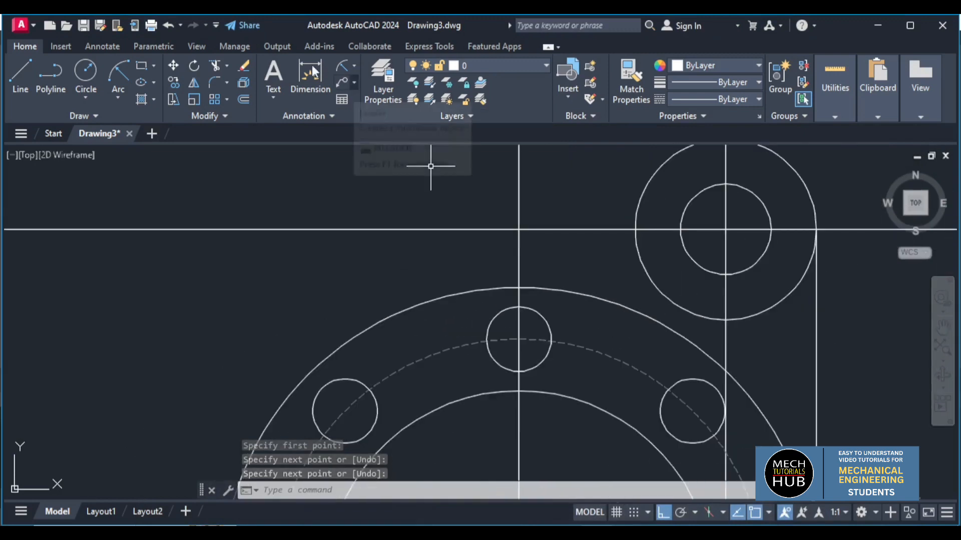
{"action": "left_click", "coordinate": [216, 83]}
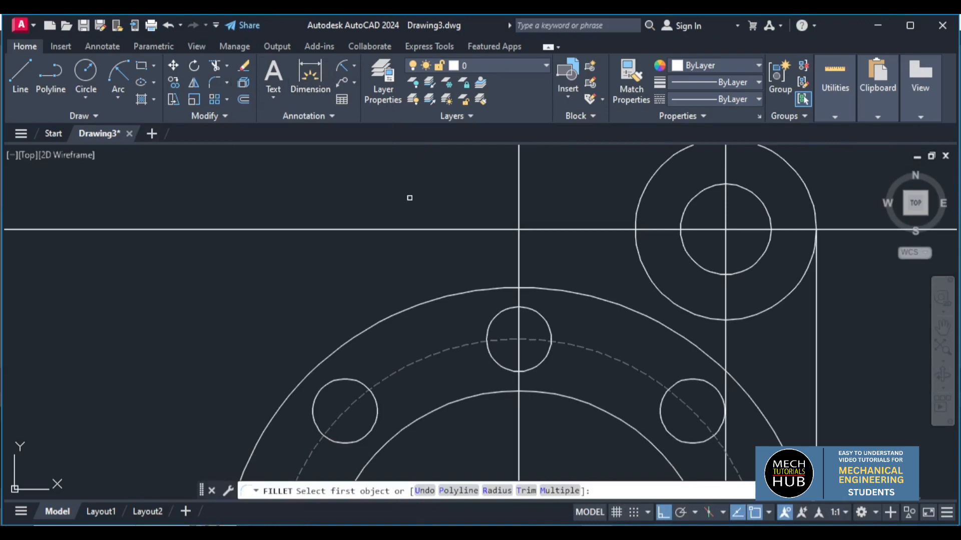
{"action": "left_click", "coordinate": [582, 295]}
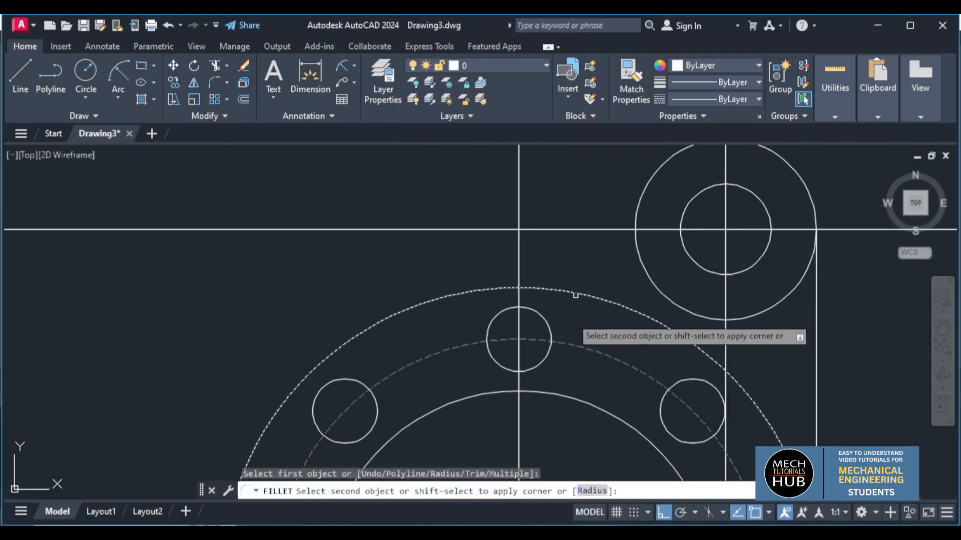
{"action": "left_click", "coordinate": [588, 491]}
{"action": "key", "text": "alt+Tab"}
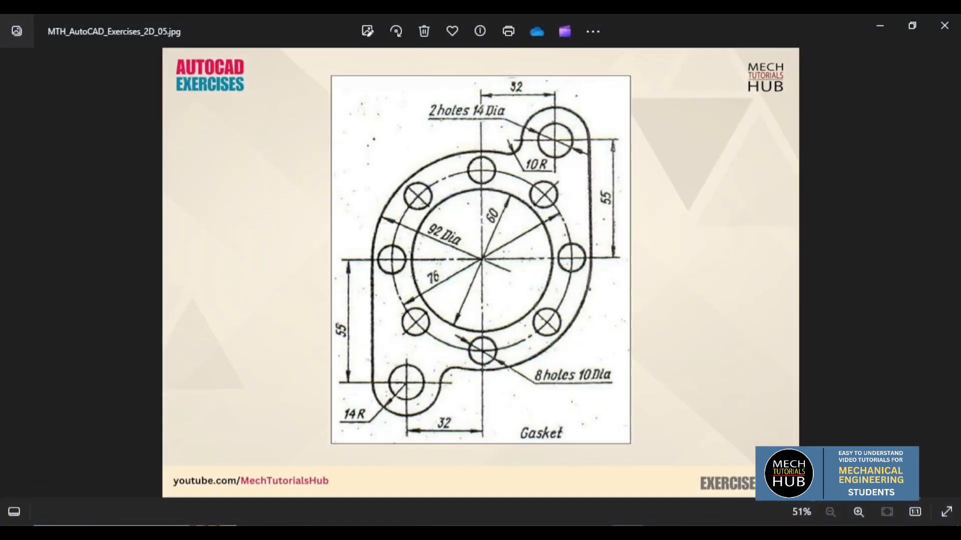
{"action": "key", "text": "alt+Tab"}
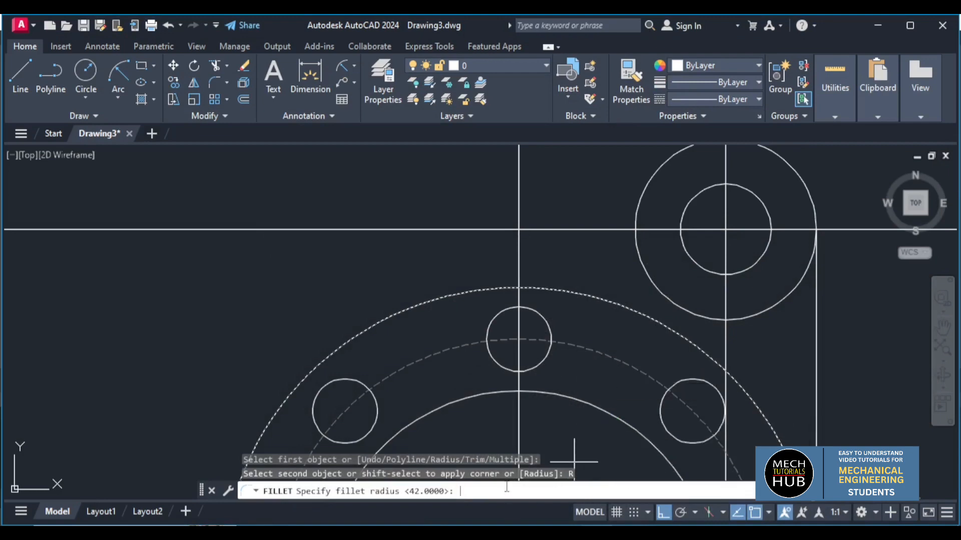
{"action": "key", "text": "Return"}
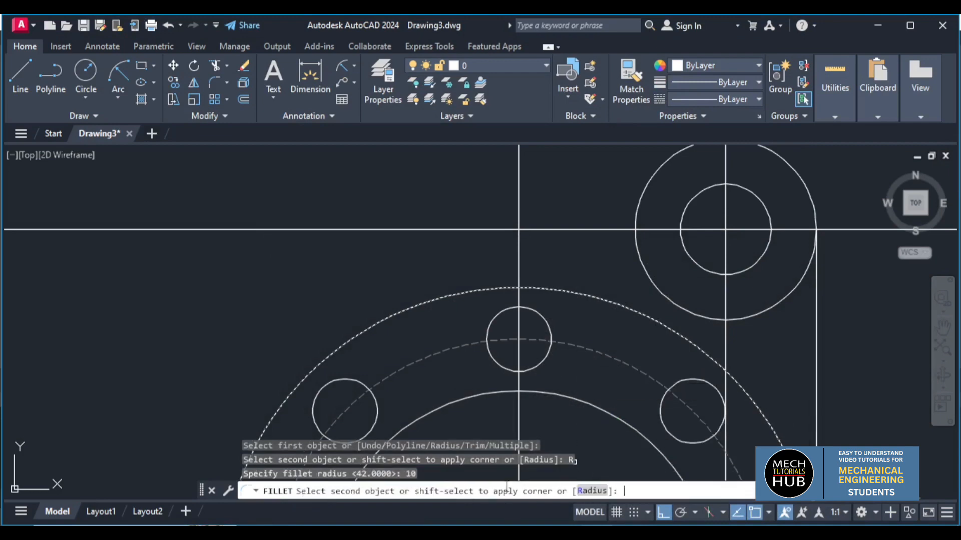
{"action": "left_click", "coordinate": [638, 199]}
{"action": "scroll", "coordinate": [655, 298], "scroll_direction": "down", "scroll_amount": 8}
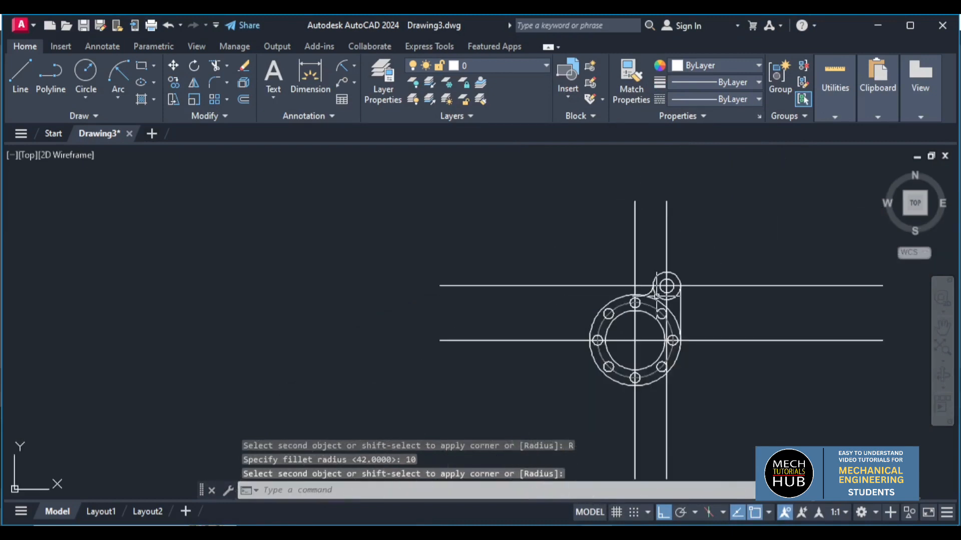
Trim the overlapping arcs of the lug circle and the large outer circle that lie inside the gasket outline
{"action": "scroll", "coordinate": [654, 320], "scroll_direction": "up", "scroll_amount": 4}
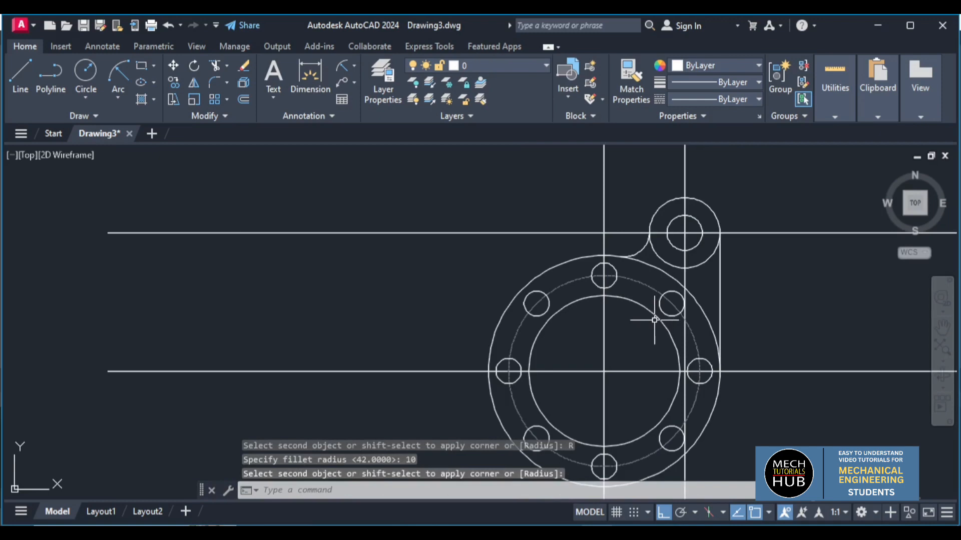
{"action": "type", "text": "tr"}
{"action": "key", "text": "Return"}
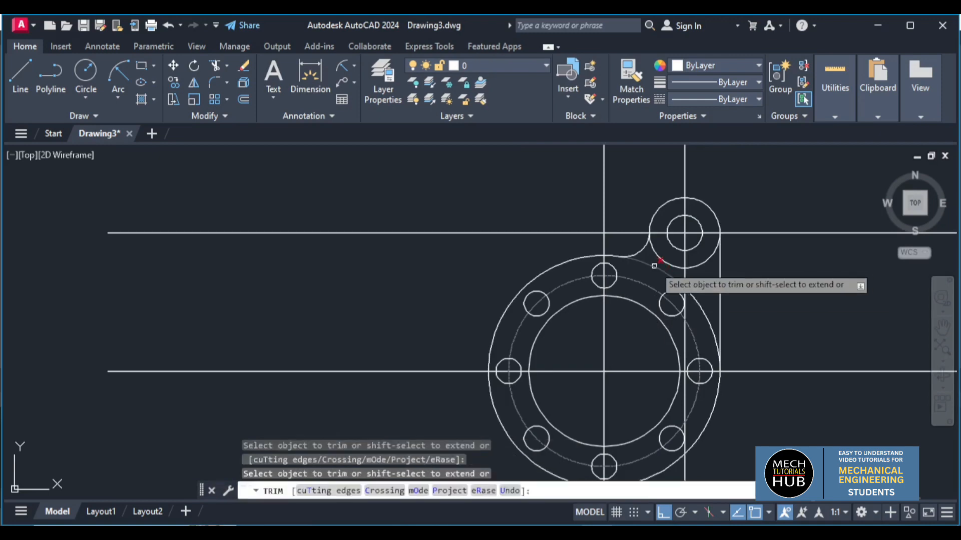
{"action": "left_click", "coordinate": [655, 266]}
{"action": "left_click", "coordinate": [654, 251]}
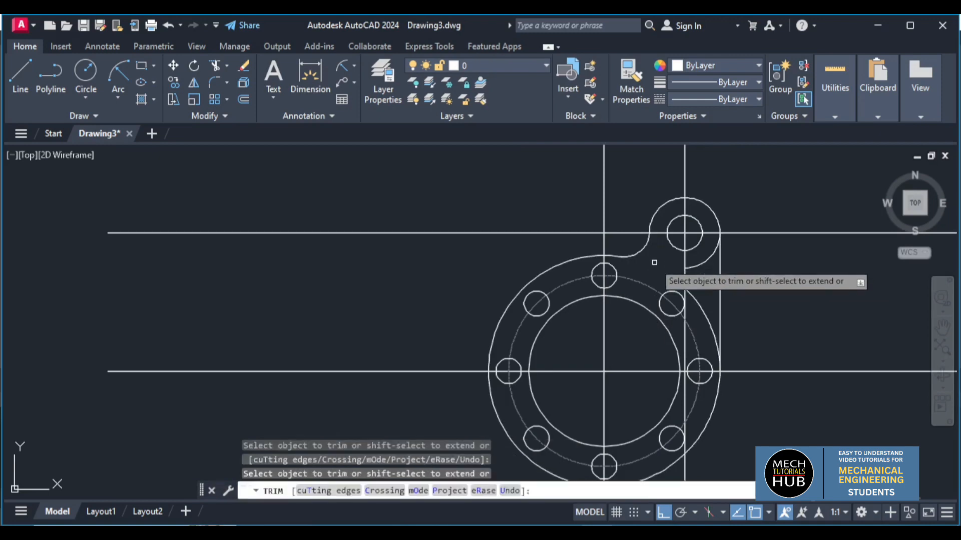
{"action": "left_click", "coordinate": [701, 261]}
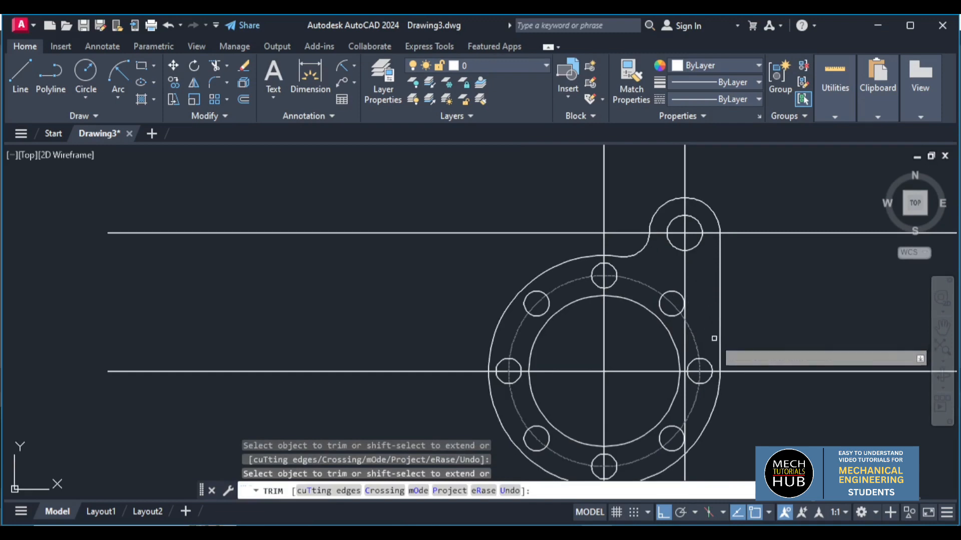
{"action": "key", "text": "Escape"}
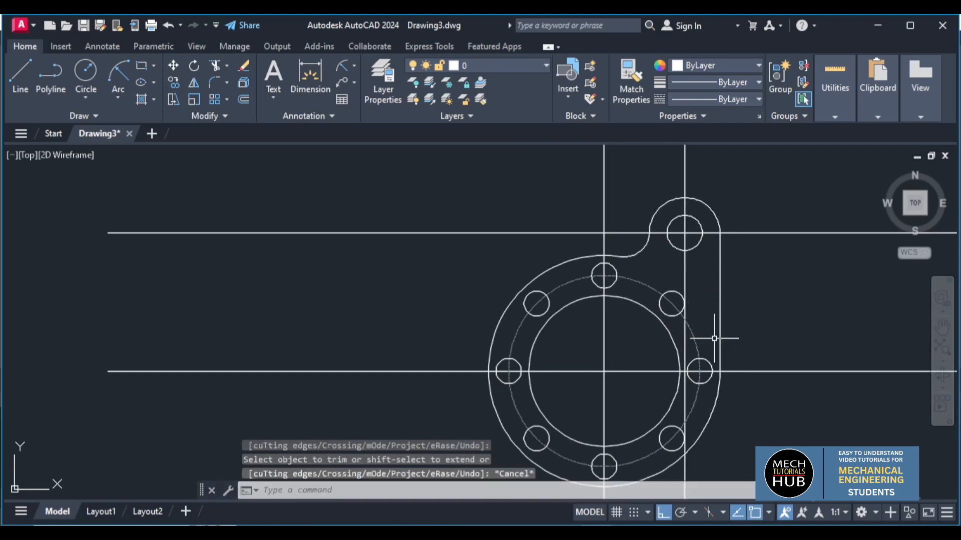
Check the lower lug position in the reference image and offset the main horizontal centreline 55 downward
{"action": "scroll", "coordinate": [714, 338], "scroll_direction": "down", "scroll_amount": 4}
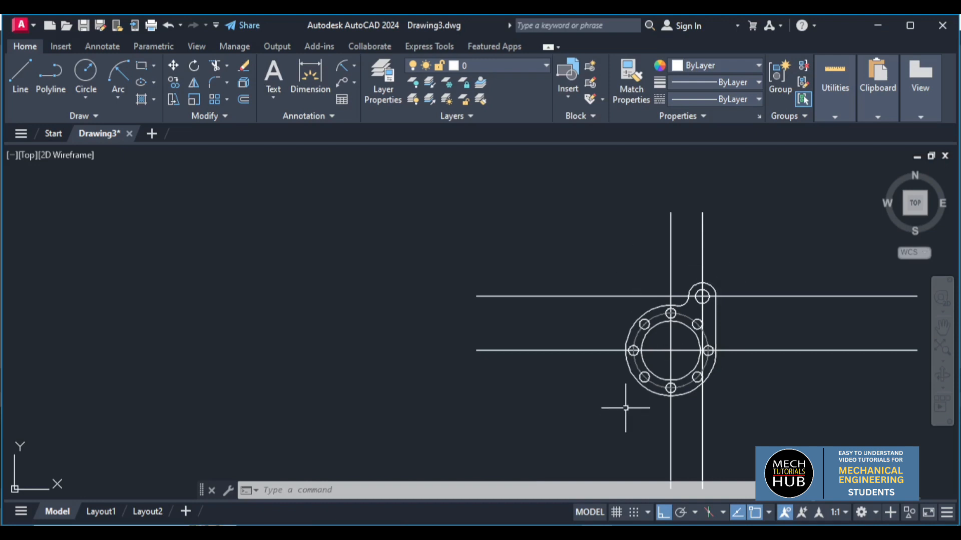
{"action": "scroll", "coordinate": [651, 355], "scroll_direction": "up", "scroll_amount": 4}
{"action": "scroll", "coordinate": [646, 345], "scroll_direction": "down", "scroll_amount": 6}
{"action": "scroll", "coordinate": [651, 409], "scroll_direction": "up", "scroll_amount": 5}
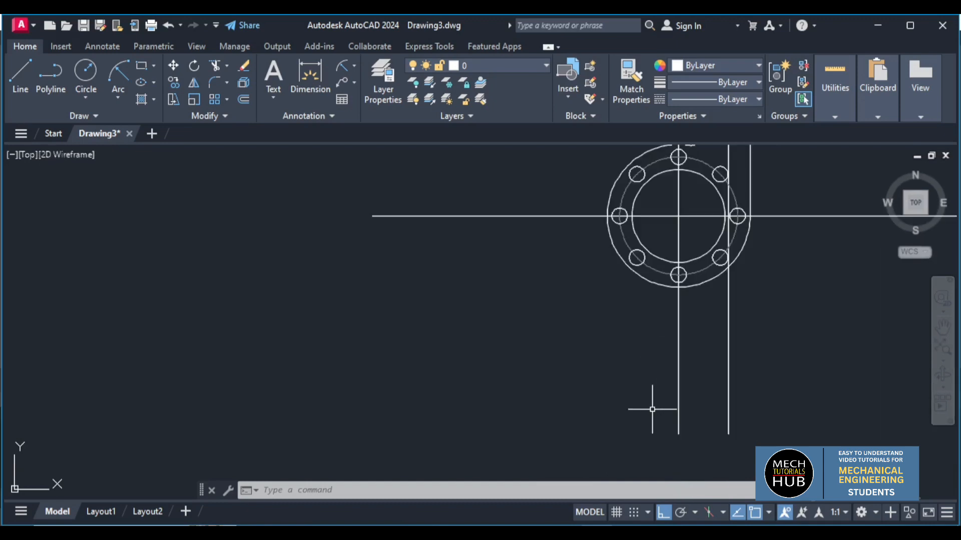
{"action": "scroll", "coordinate": [654, 345], "scroll_direction": "down", "scroll_amount": 3}
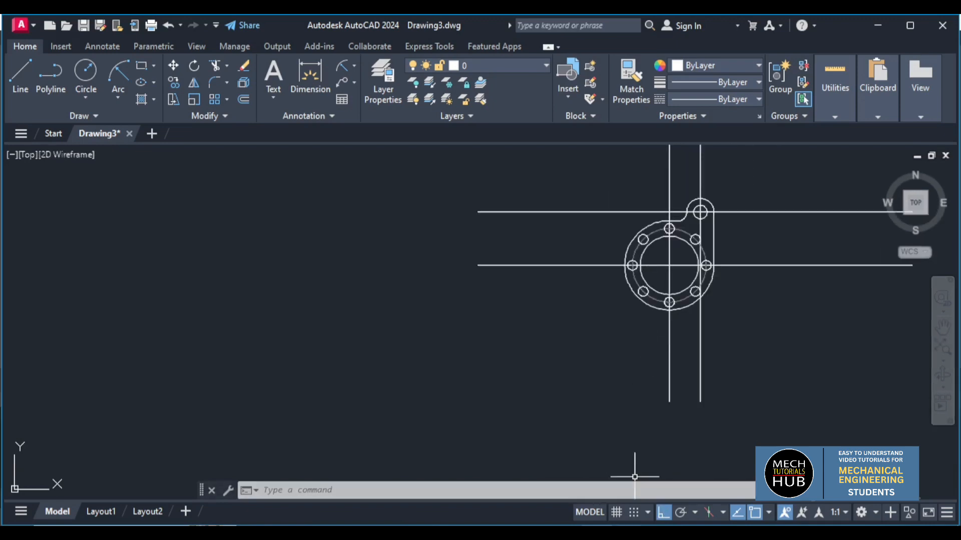
{"action": "left_click", "coordinate": [628, 533]}
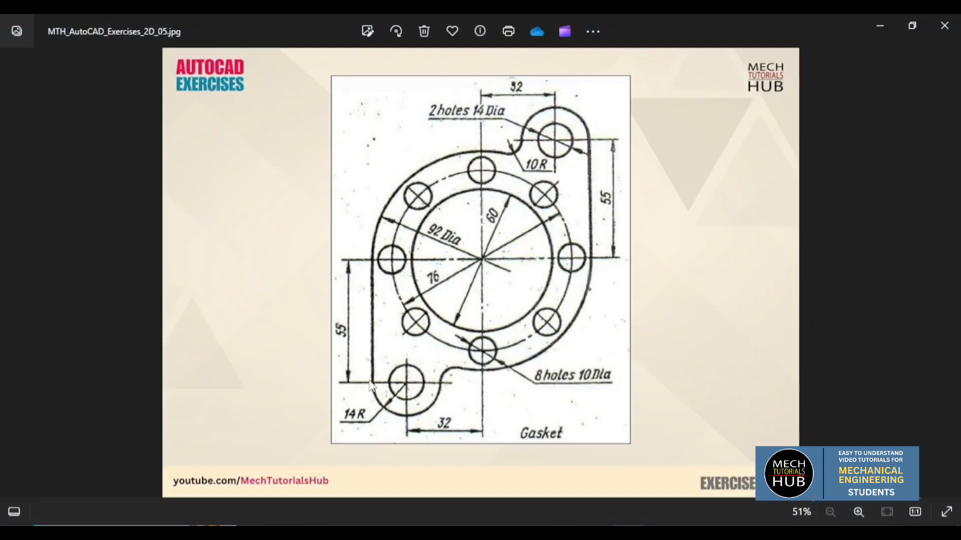
{"action": "left_click", "coordinate": [629, 534]}
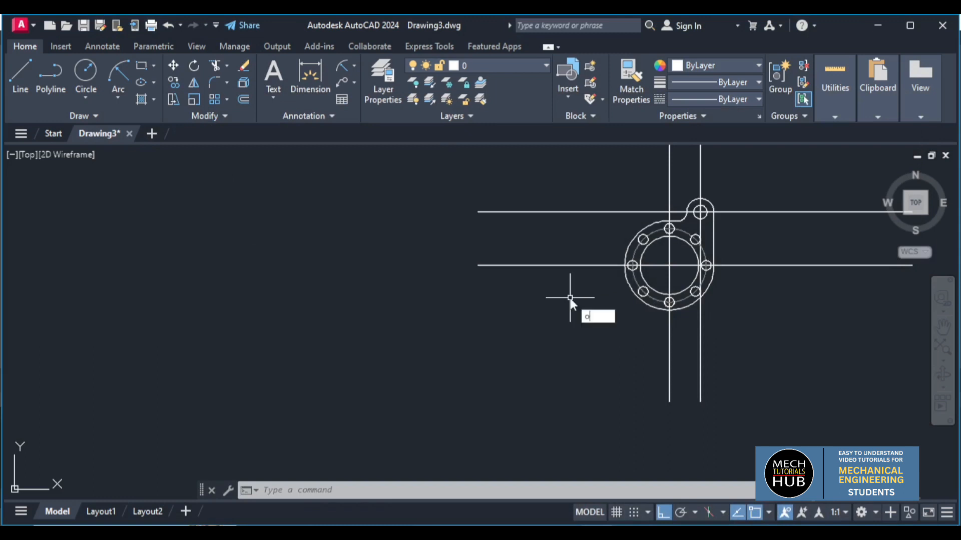
{"action": "key", "text": "Return"}
{"action": "key", "text": "Return"}
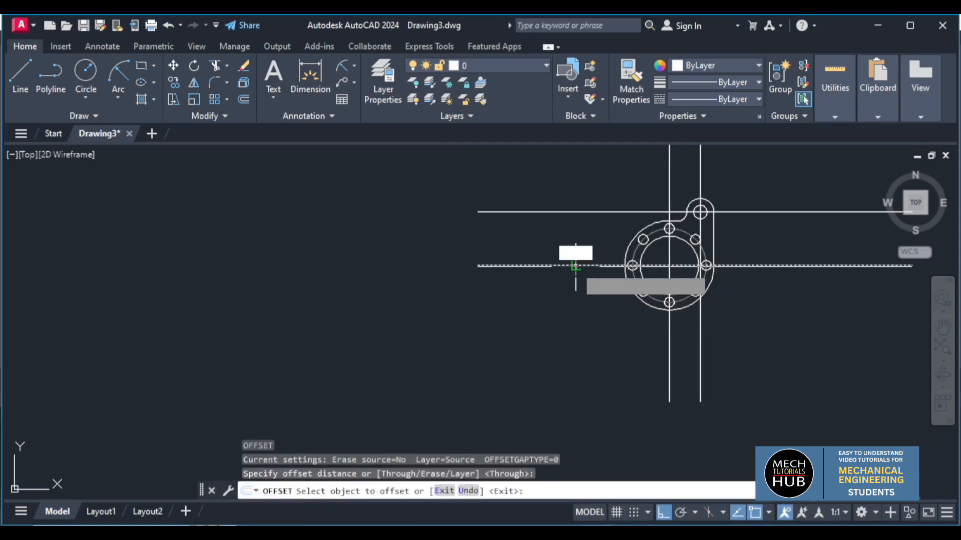
{"action": "left_click", "coordinate": [576, 265]}
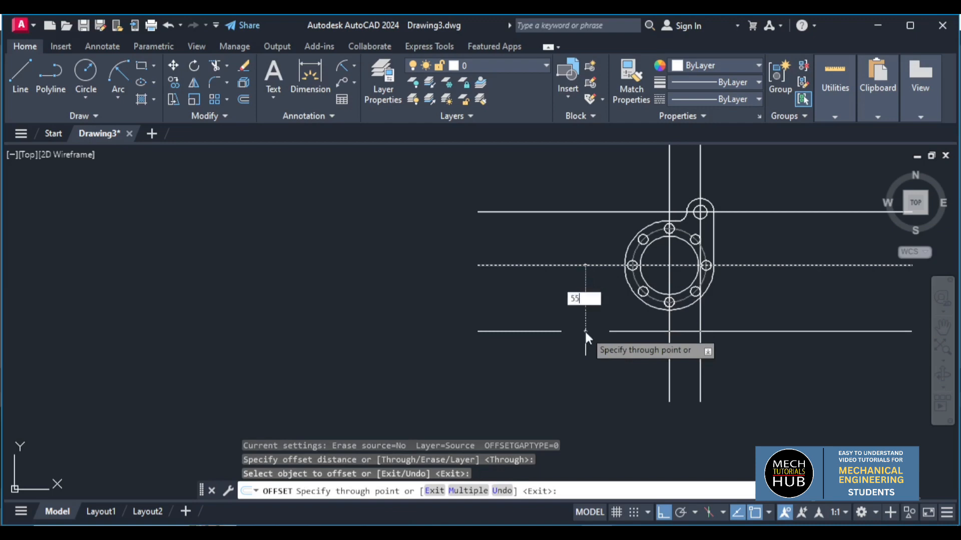
{"action": "key", "text": "Return"}
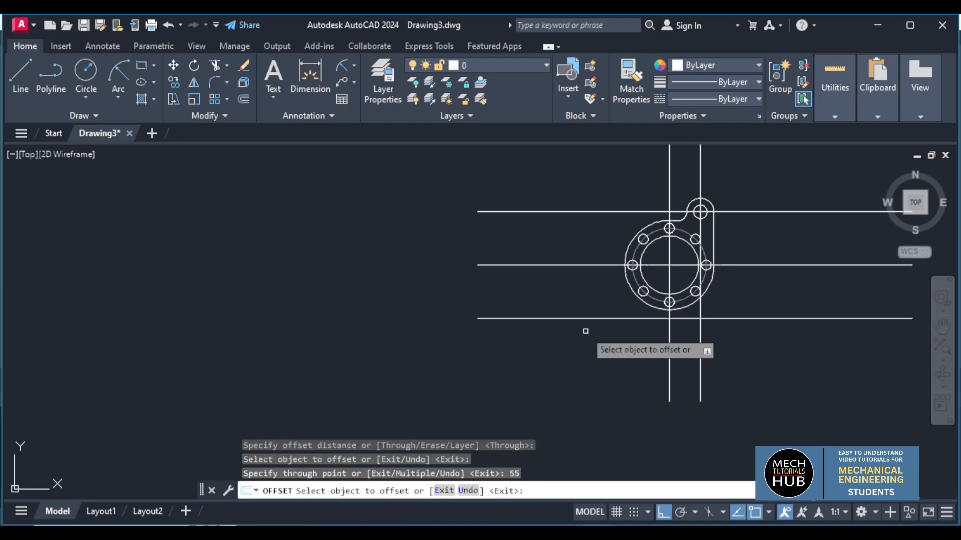
Offset the main vertical centreline 32 to the left
{"action": "left_click", "coordinate": [669, 343]}
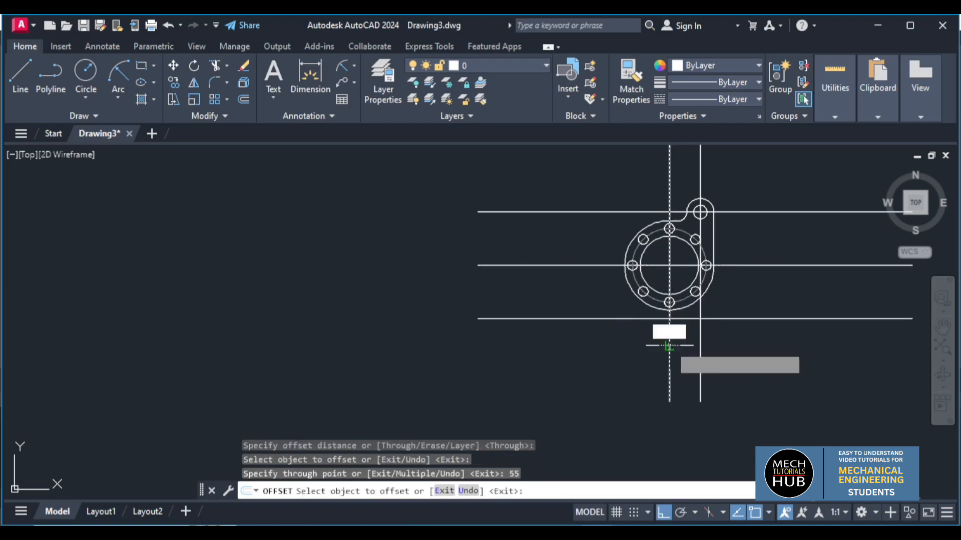
{"action": "key", "text": "Return"}
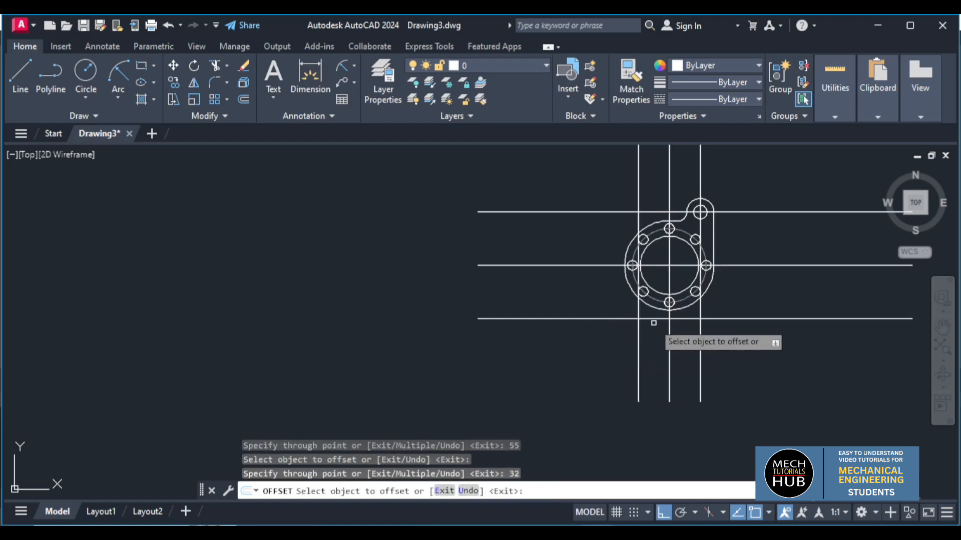
{"action": "scroll", "coordinate": [648, 321], "scroll_direction": "up", "scroll_amount": 4}
{"action": "key", "text": "Escape"}
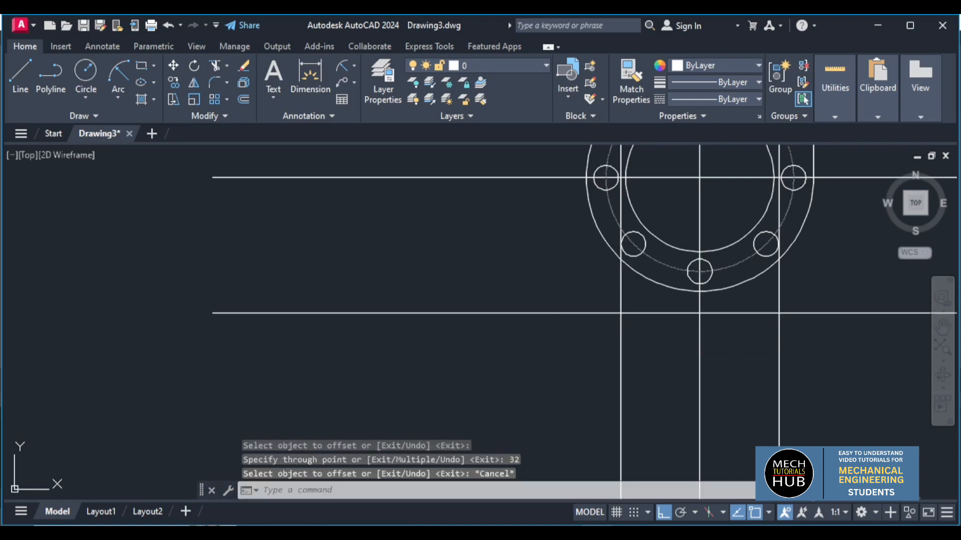
Check the lower-left hole size in the reference image and draw a radius 7 circle at the offset centrelines' lower-left intersection
{"action": "left_click", "coordinate": [86, 75]}
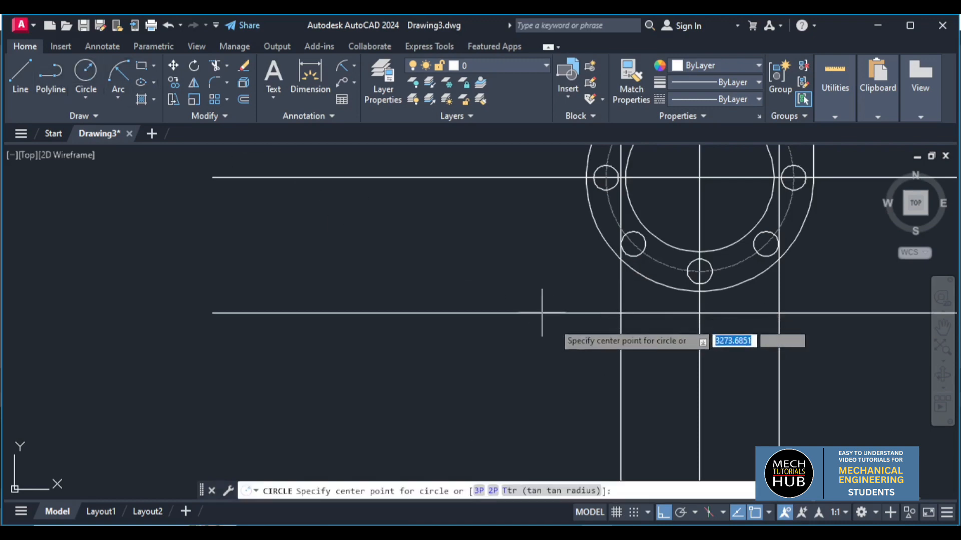
{"action": "left_click", "coordinate": [621, 314]}
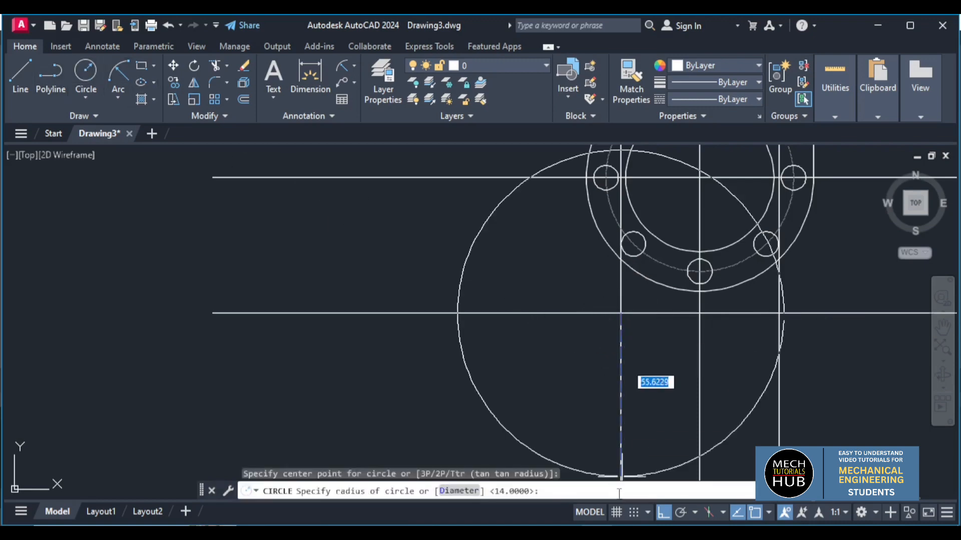
{"action": "left_click", "coordinate": [626, 533]}
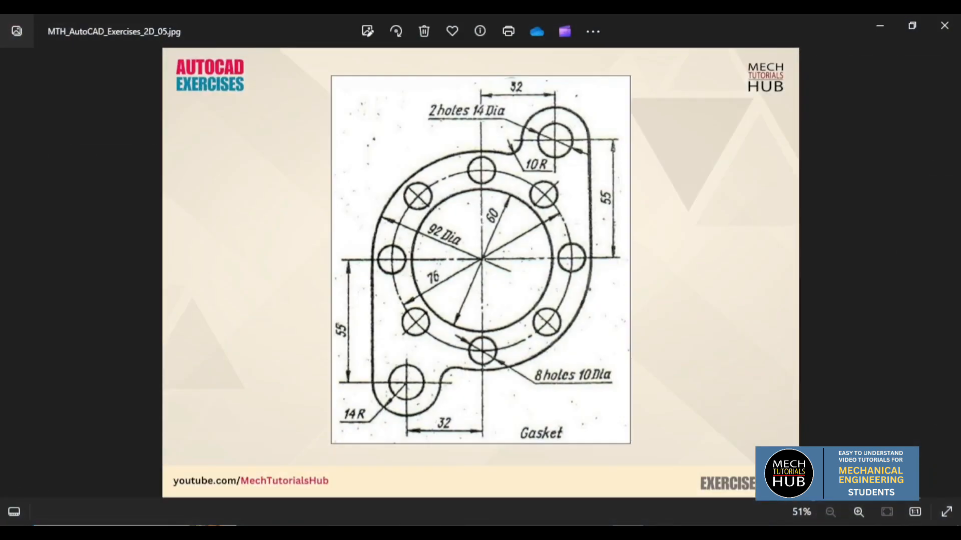
{"action": "left_click", "coordinate": [627, 534]}
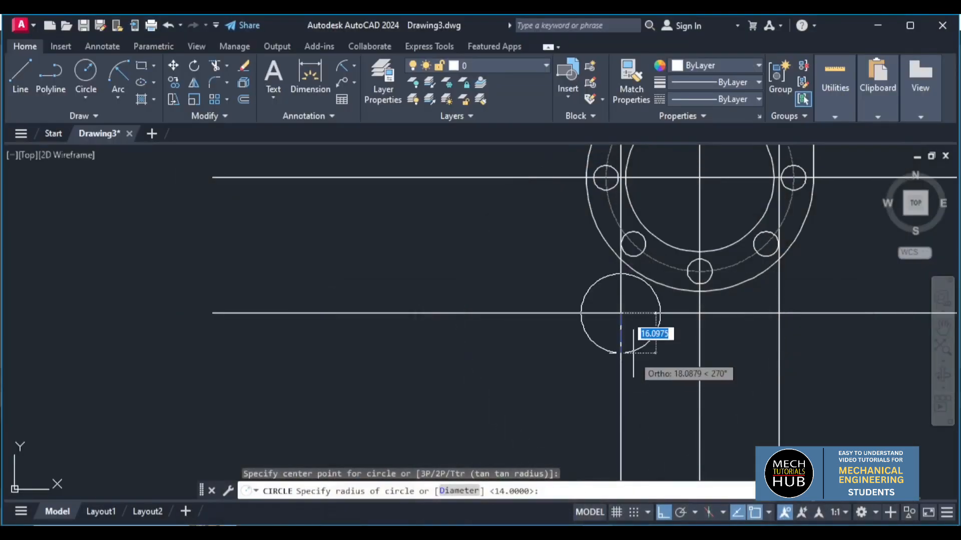
{"action": "type", "text": "7"}
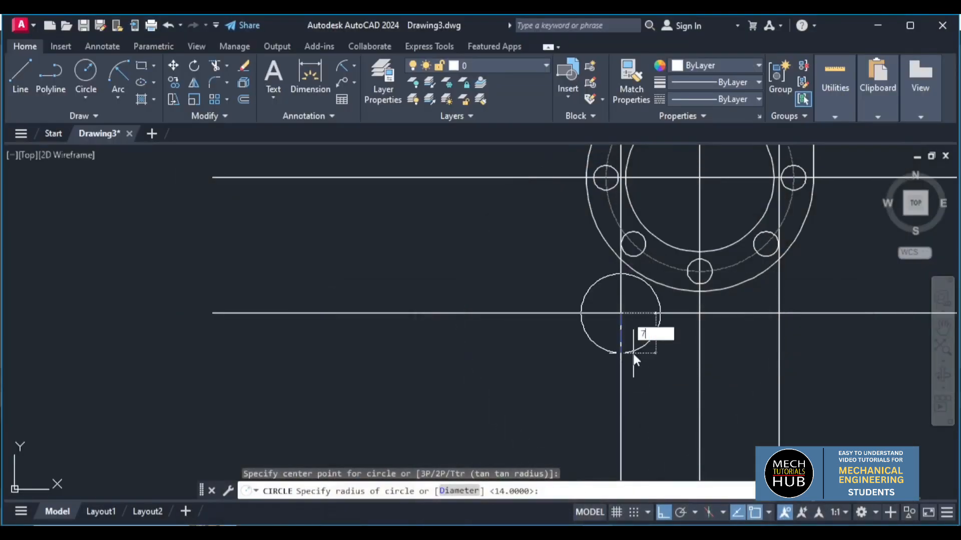
{"action": "key", "text": "Return"}
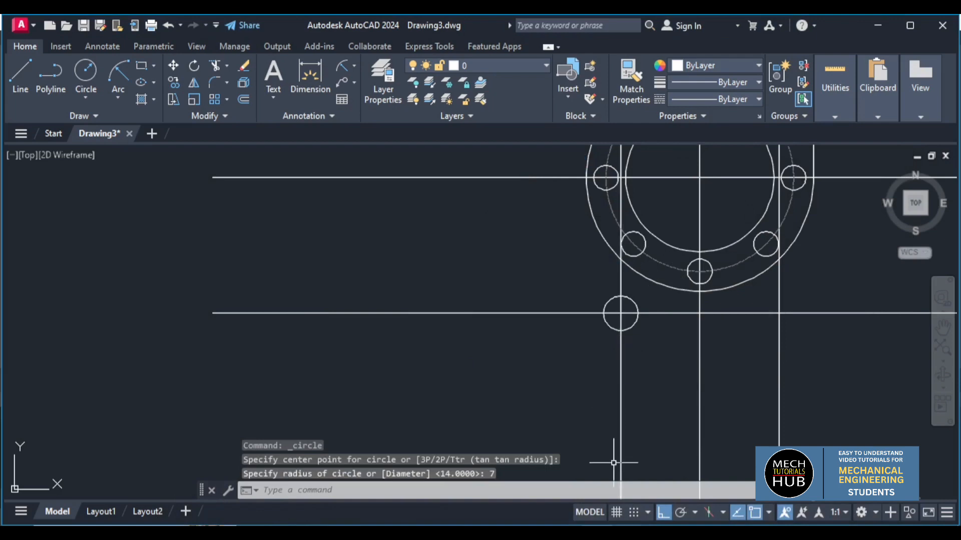
Check the lug radius in the reference image and draw a radius 14 circle concentric with the lower-left hole
{"action": "left_click", "coordinate": [626, 533]}
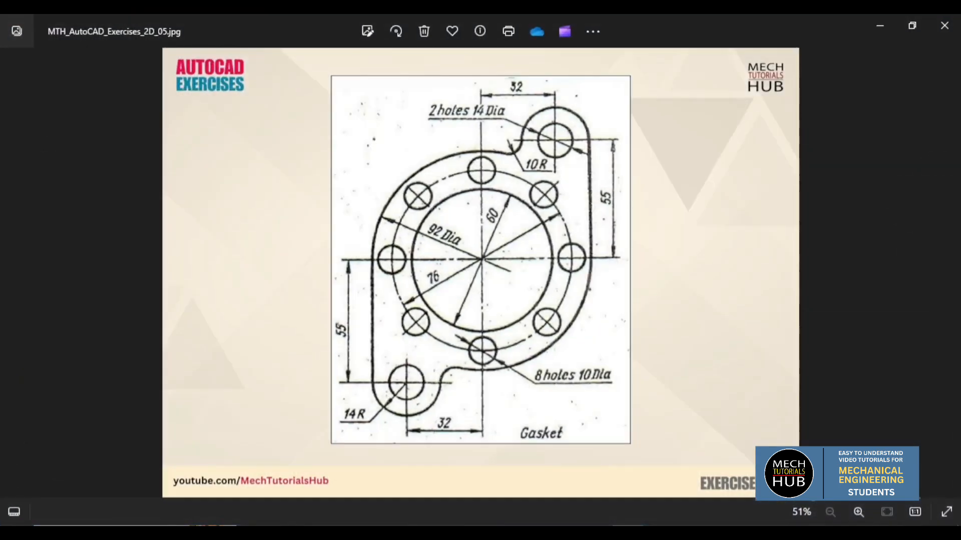
{"action": "left_click", "coordinate": [627, 533]}
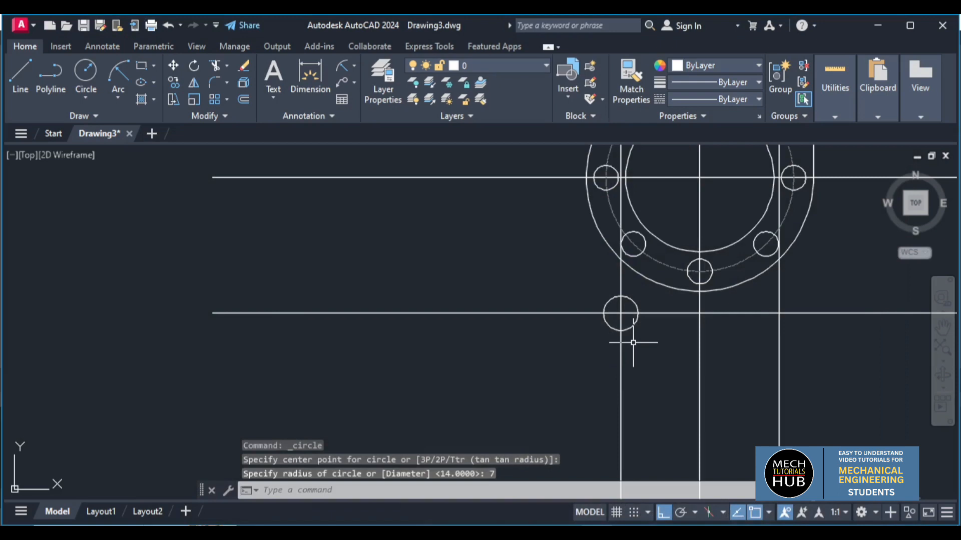
{"action": "key", "text": "Return"}
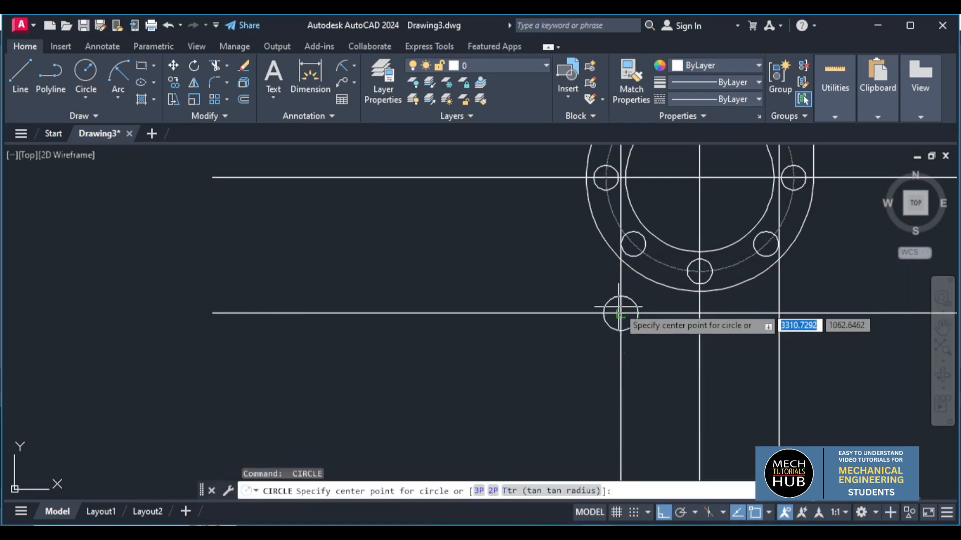
{"action": "left_click", "coordinate": [620, 313]}
{"action": "key", "text": "Return"}
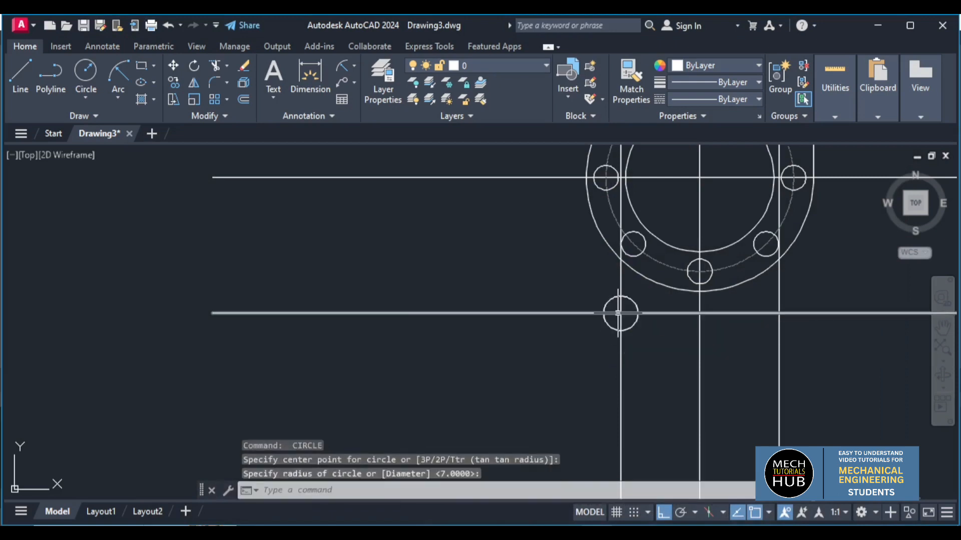
{"action": "key", "text": "Return"}
{"action": "left_click", "coordinate": [621, 313]}
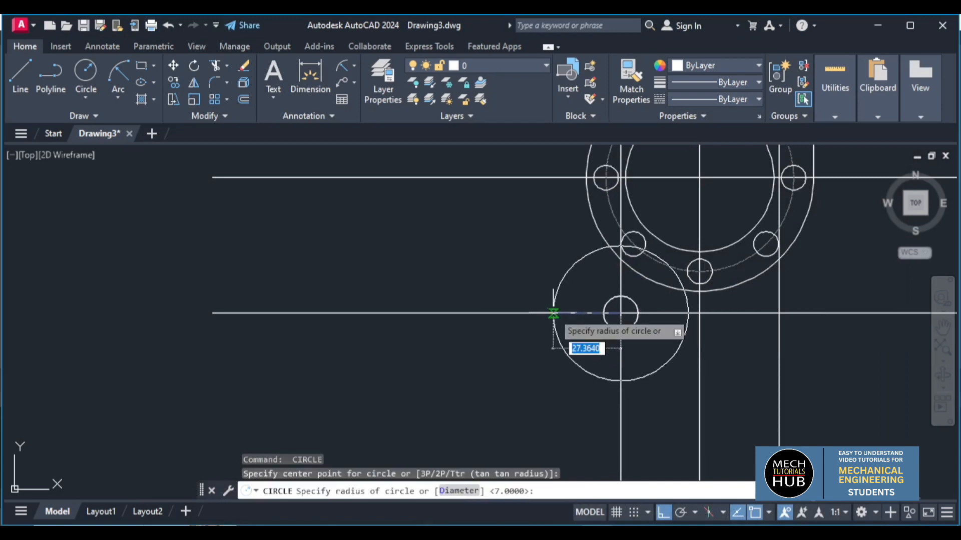
{"action": "type", "text": "14"}
{"action": "key", "text": "Return"}
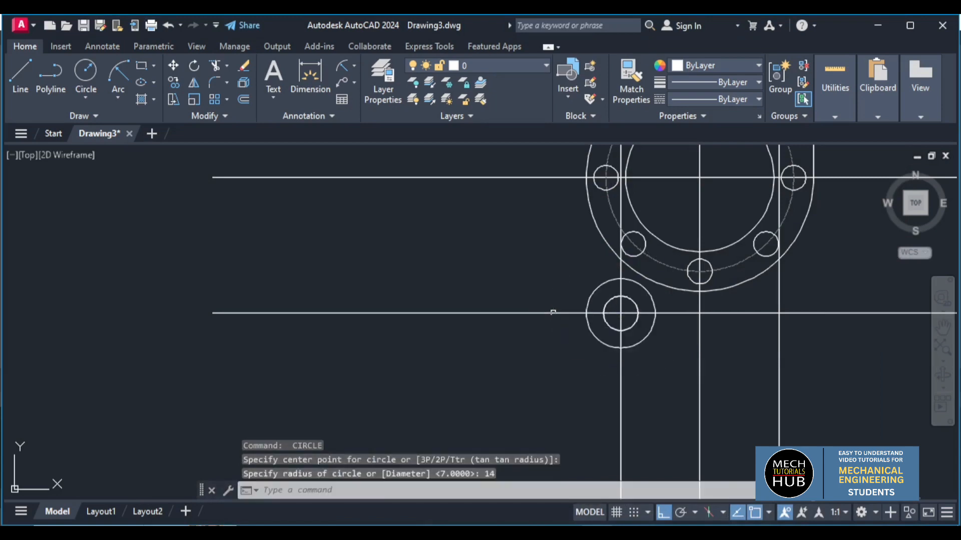
Draw a vertical line from the left quadrant of the lower lug circle to the left quadrant of the large outer circle
{"action": "left_click", "coordinate": [20, 76]}
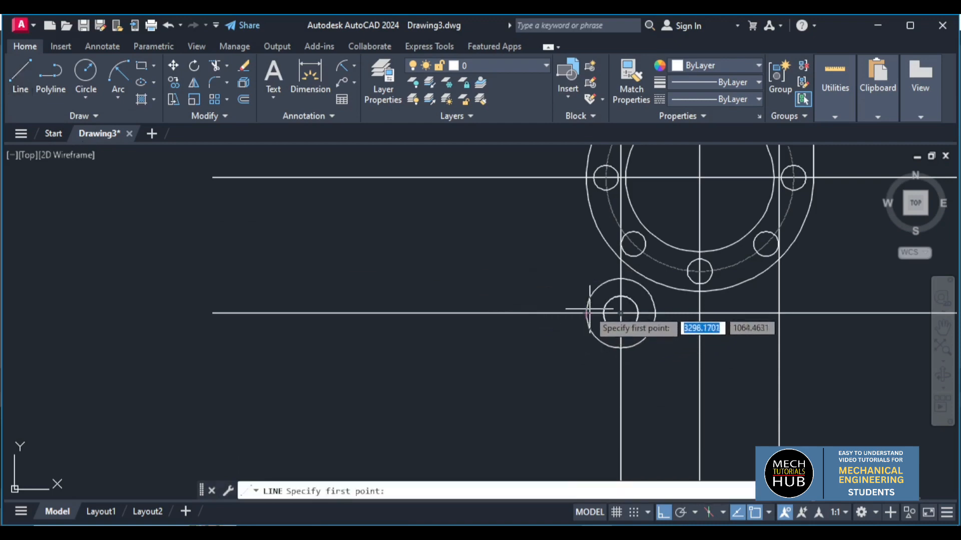
{"action": "left_click", "coordinate": [586, 177]}
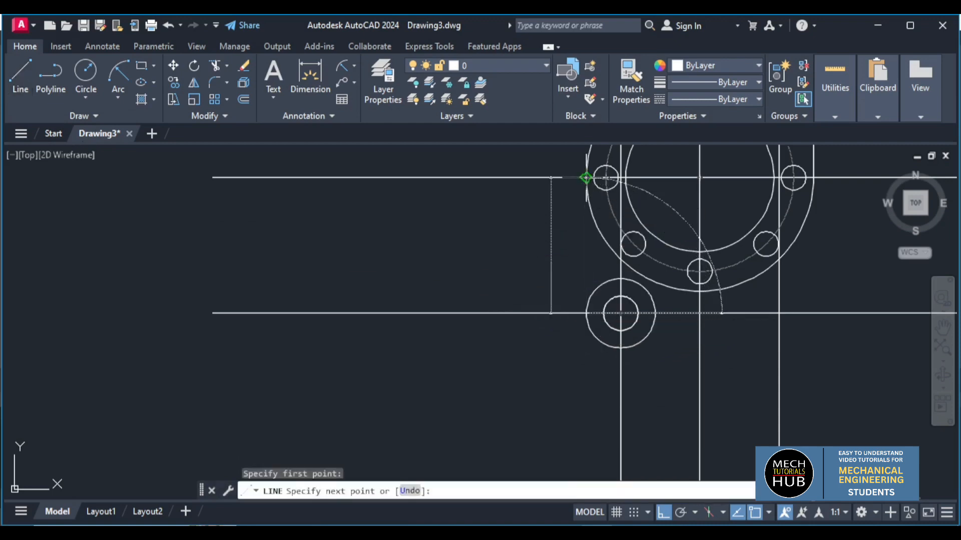
{"action": "right_click", "coordinate": [523, 246]}
{"action": "left_click", "coordinate": [546, 254]}
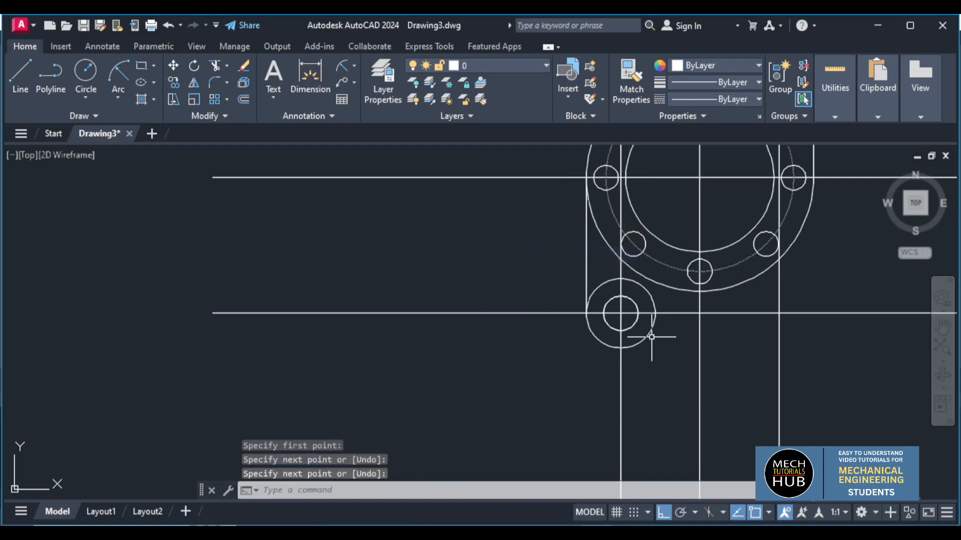
Check the corner radius in the reference image and fillet the large outer circle to the lower-left lug circle with radius 10
{"action": "scroll", "coordinate": [652, 350], "scroll_direction": "down", "scroll_amount": 3}
{"action": "scroll", "coordinate": [654, 345], "scroll_direction": "up", "scroll_amount": 3}
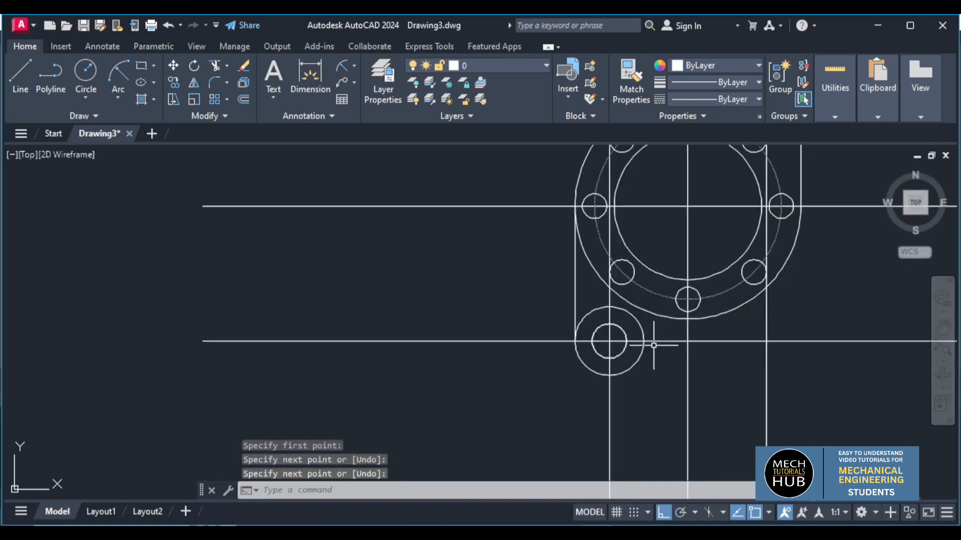
{"action": "left_click", "coordinate": [214, 82]}
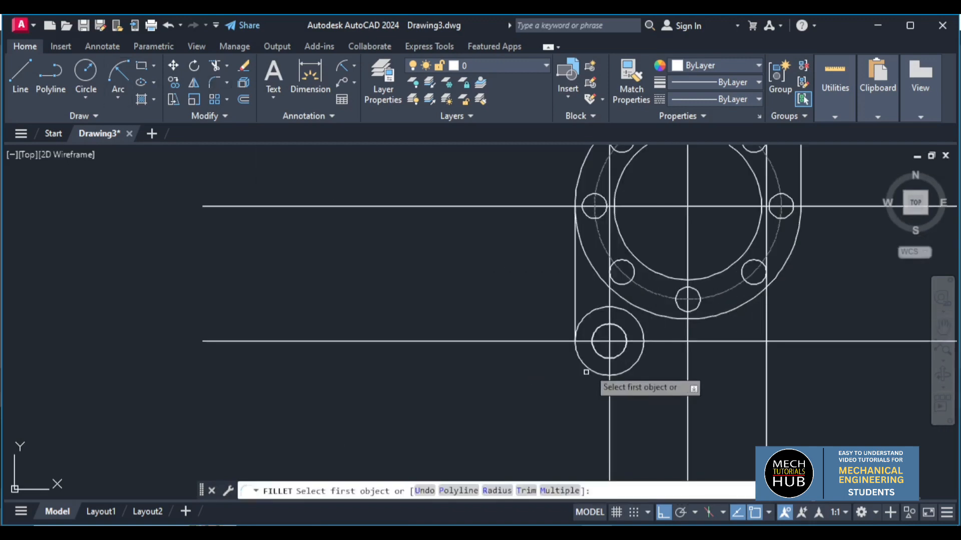
{"action": "scroll", "coordinate": [641, 341], "scroll_direction": "up", "scroll_amount": 2}
{"action": "left_click", "coordinate": [687, 274]}
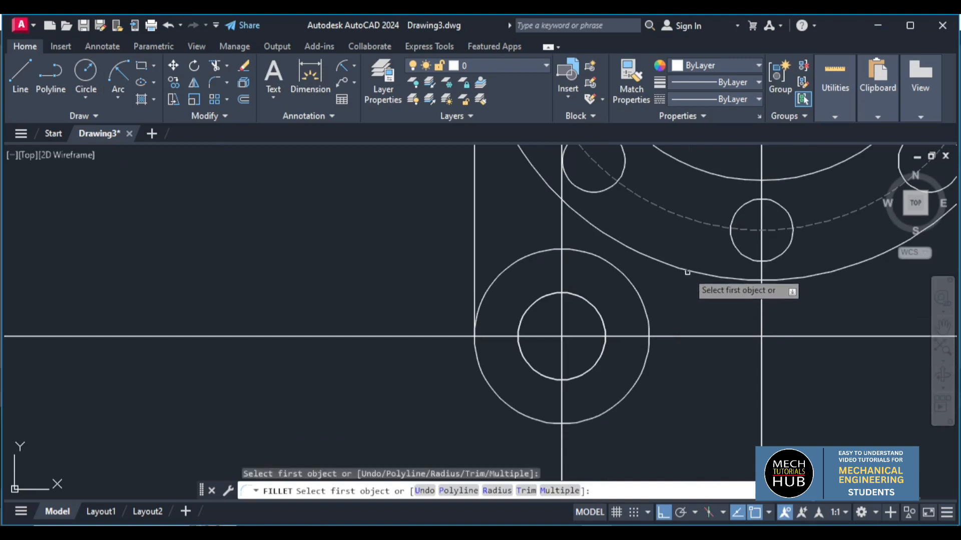
{"action": "left_click", "coordinate": [688, 271]}
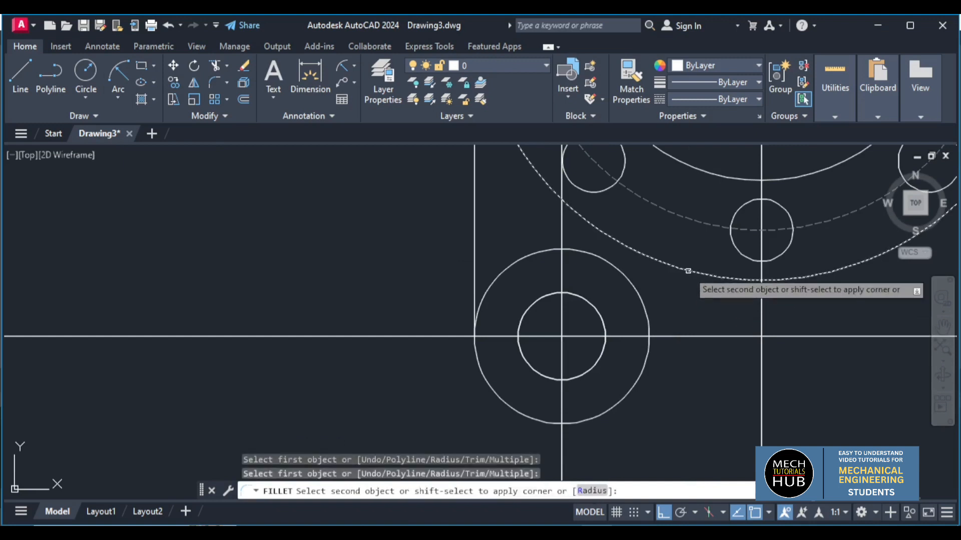
{"action": "left_click", "coordinate": [606, 492]}
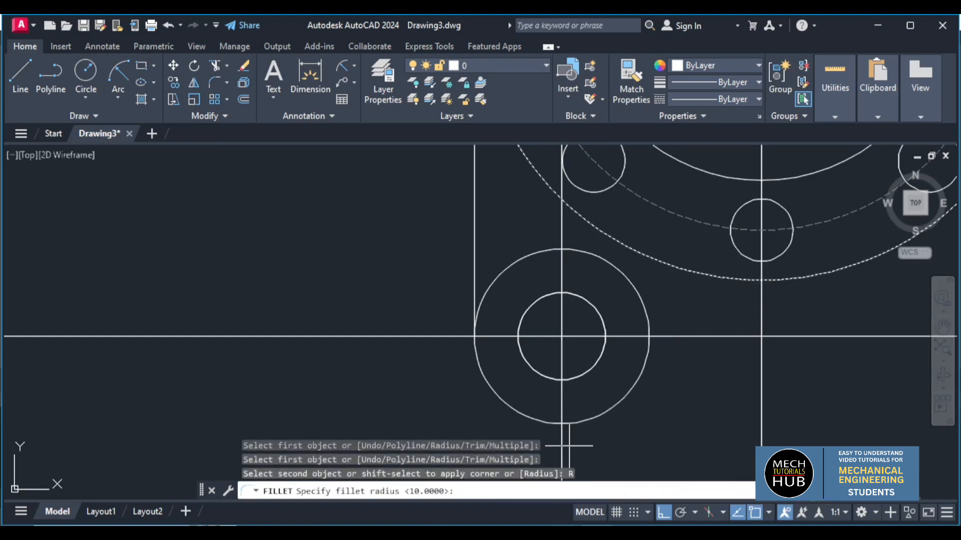
{"action": "key", "text": "alt+Tab"}
{"action": "key", "text": "alt+Tab"}
{"action": "type", "text": "1"}
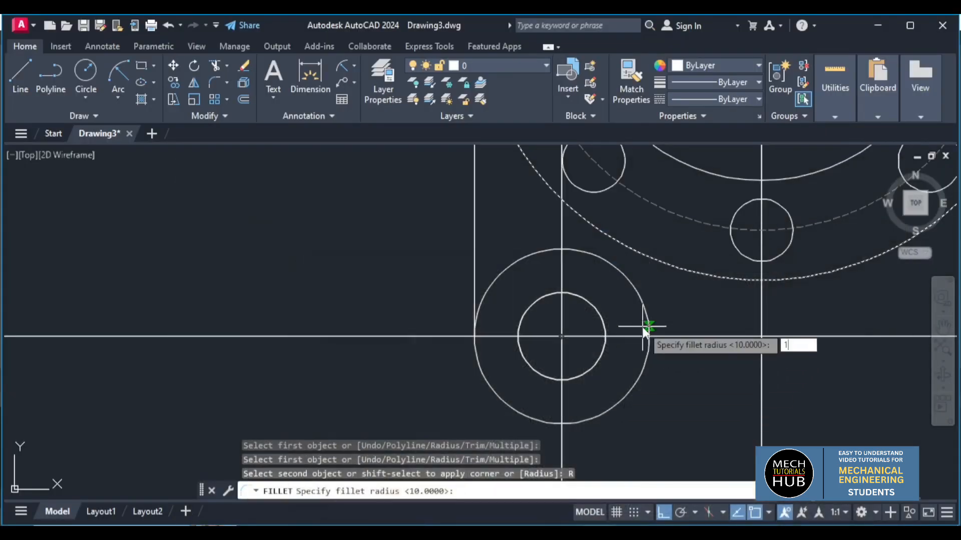
{"action": "type", "text": "0"}
{"action": "key", "text": "Return"}
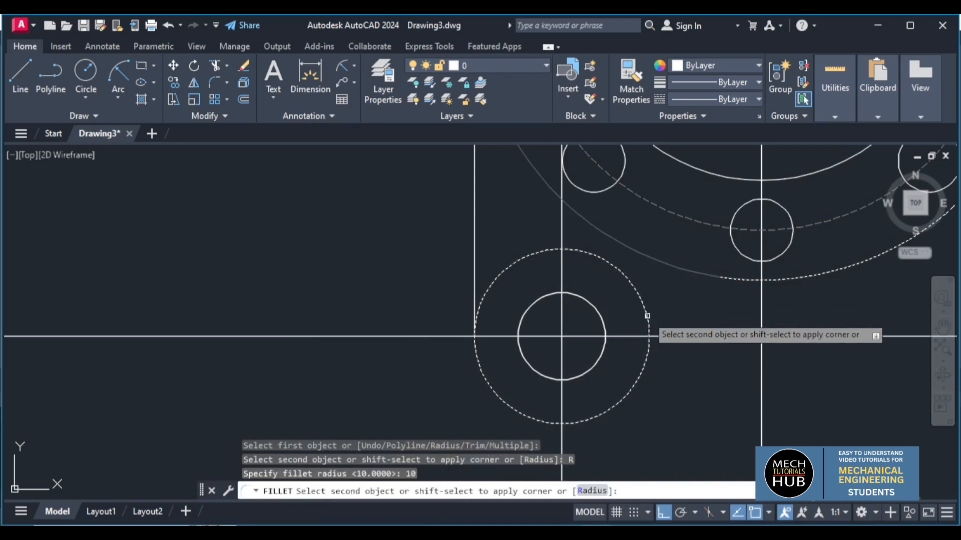
{"action": "left_click", "coordinate": [652, 322]}
Examine the gasket outline around both lugs and the extent of the remaining large outer arc
{"action": "scroll", "coordinate": [729, 354], "scroll_direction": "down", "scroll_amount": 4}
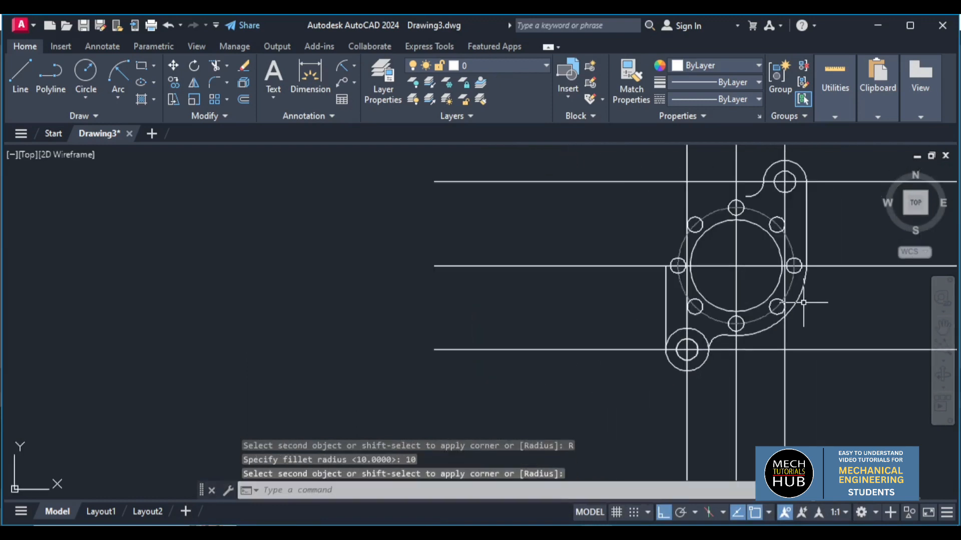
{"action": "scroll", "coordinate": [803, 303], "scroll_direction": "up", "scroll_amount": 2}
{"action": "scroll", "coordinate": [803, 303], "scroll_direction": "down", "scroll_amount": 4}
{"action": "scroll", "coordinate": [833, 288], "scroll_direction": "up", "scroll_amount": 2}
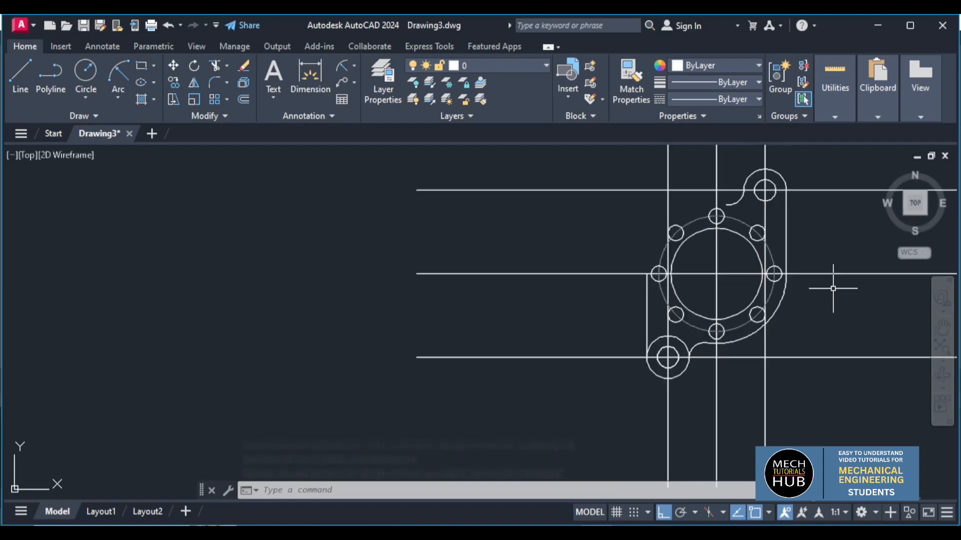
{"action": "scroll", "coordinate": [739, 215], "scroll_direction": "up", "scroll_amount": 5}
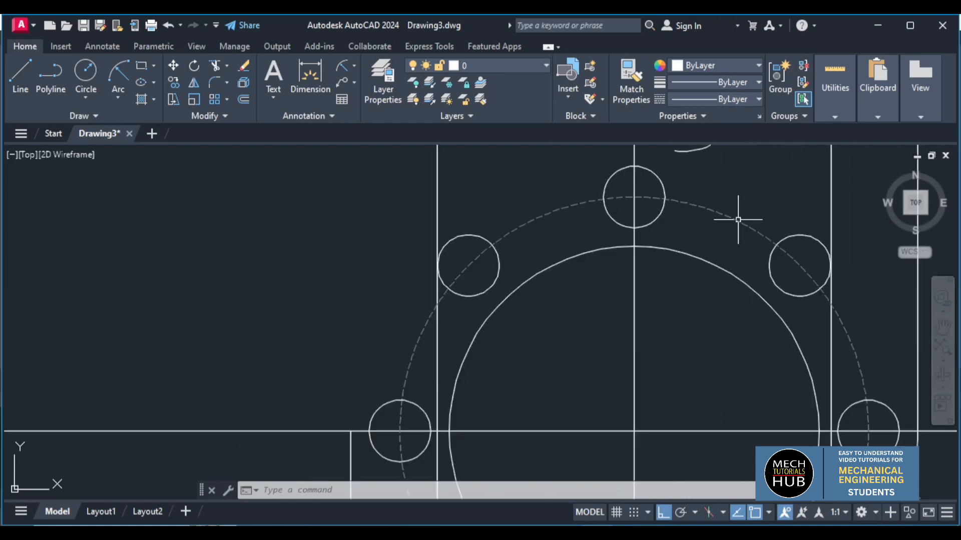
{"action": "scroll", "coordinate": [738, 220], "scroll_direction": "down", "scroll_amount": 5}
{"action": "scroll", "coordinate": [733, 234], "scroll_direction": "up", "scroll_amount": 2}
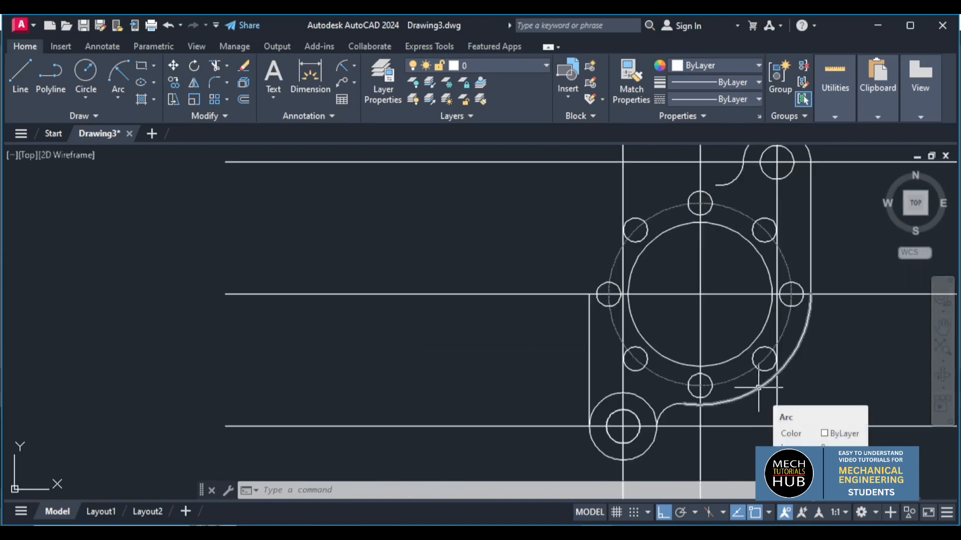
{"action": "left_click", "coordinate": [758, 387]}
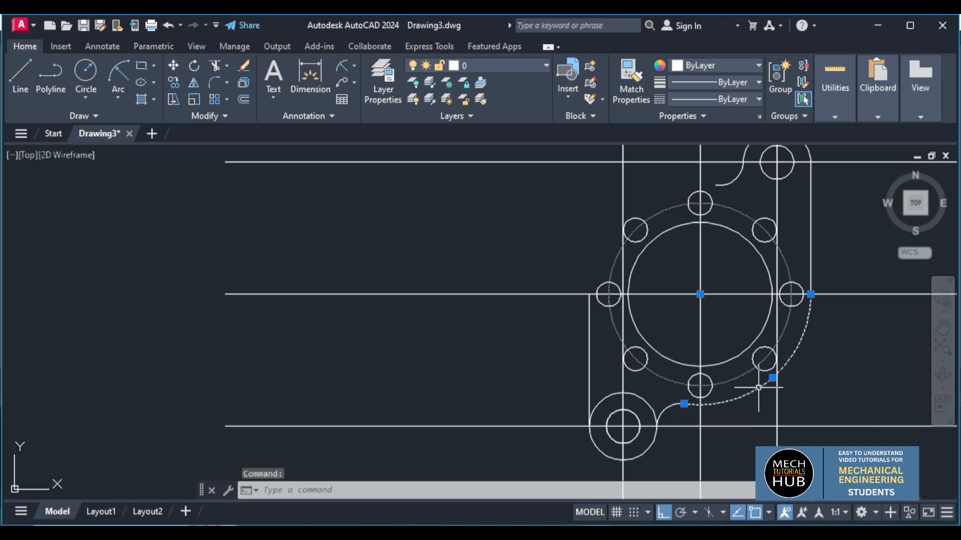
{"action": "key", "text": "Escape"}
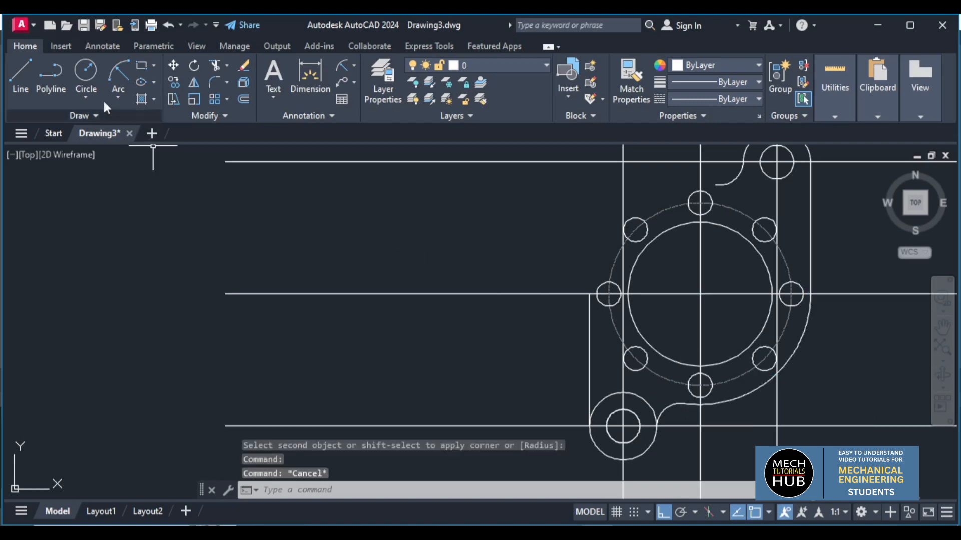
Redraw the full large outer circle from the gasket centre through the free end of the upper-right lug's fillet arc
{"action": "left_click", "coordinate": [92, 64]}
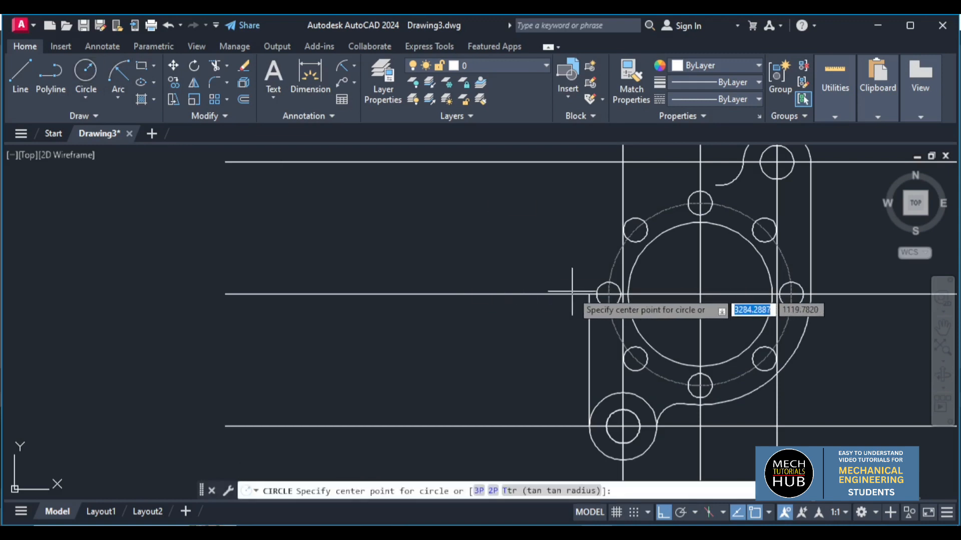
{"action": "left_click", "coordinate": [700, 294]}
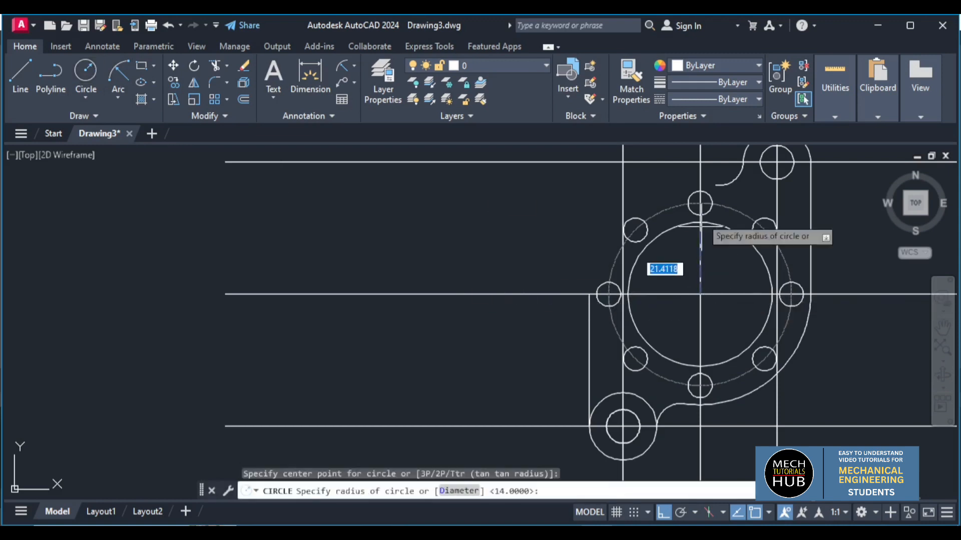
{"action": "left_click", "coordinate": [716, 186]}
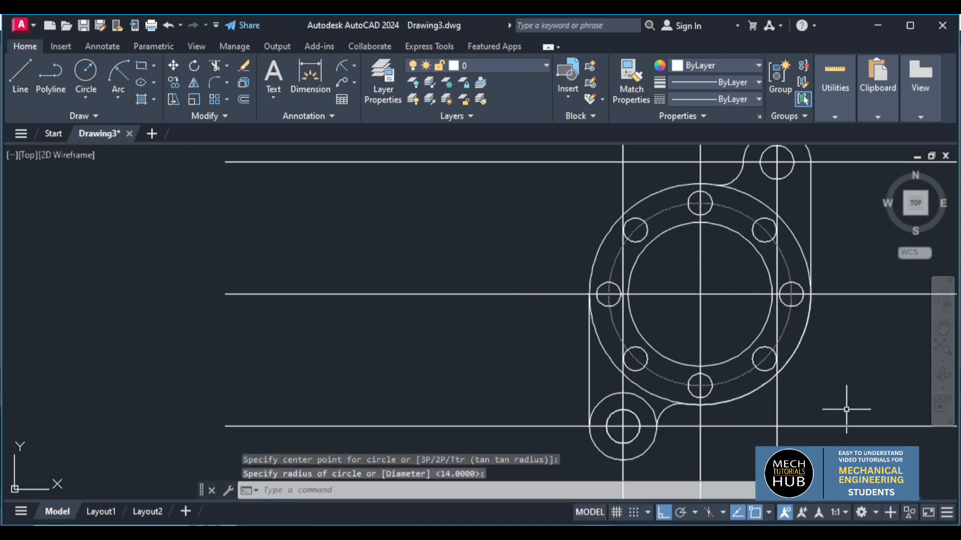
{"action": "right_click", "coordinate": [821, 373]}
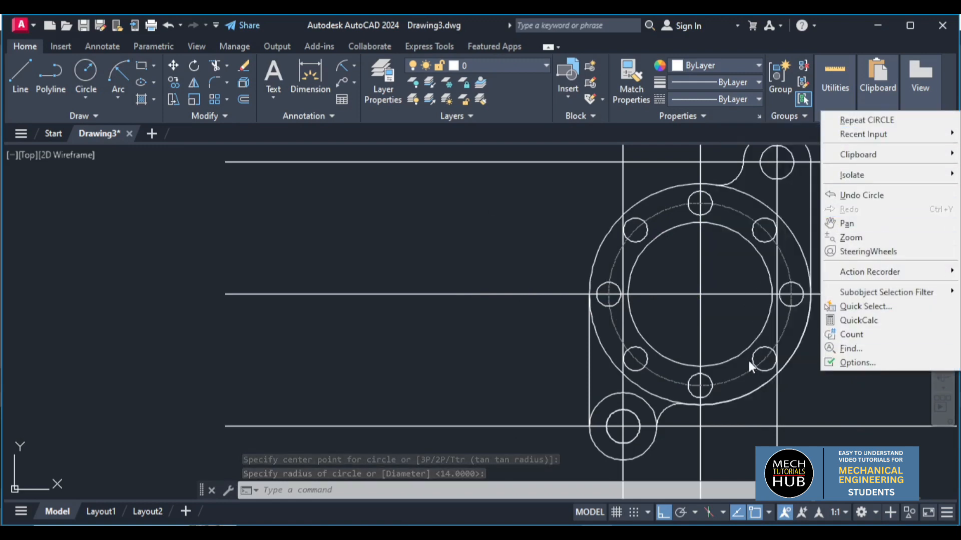
{"action": "left_click", "coordinate": [840, 394]}
{"action": "key", "text": "Escape"}
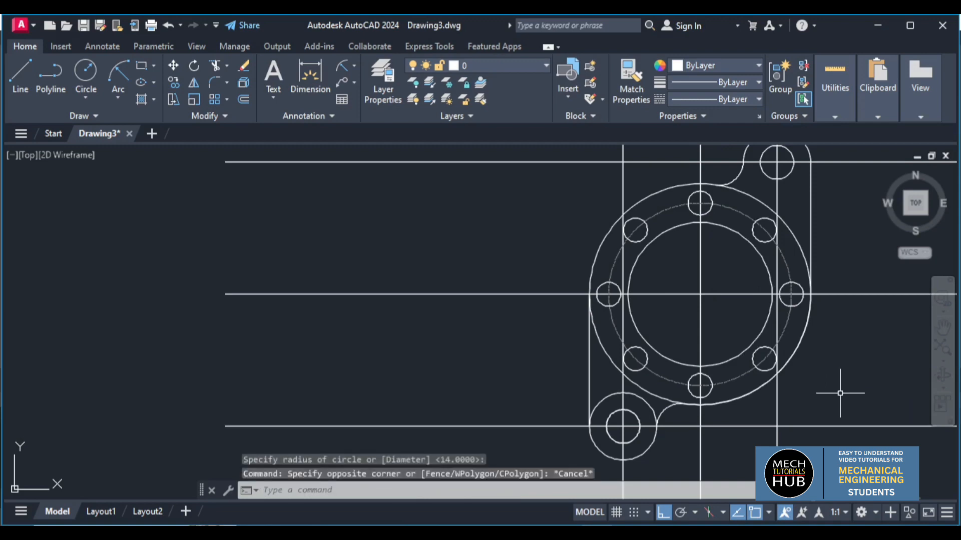
Trim away the redrawn outer circle's arc inside the upper-right lug, starting from the end of the lug's fillet
{"action": "left_click", "coordinate": [747, 199]}
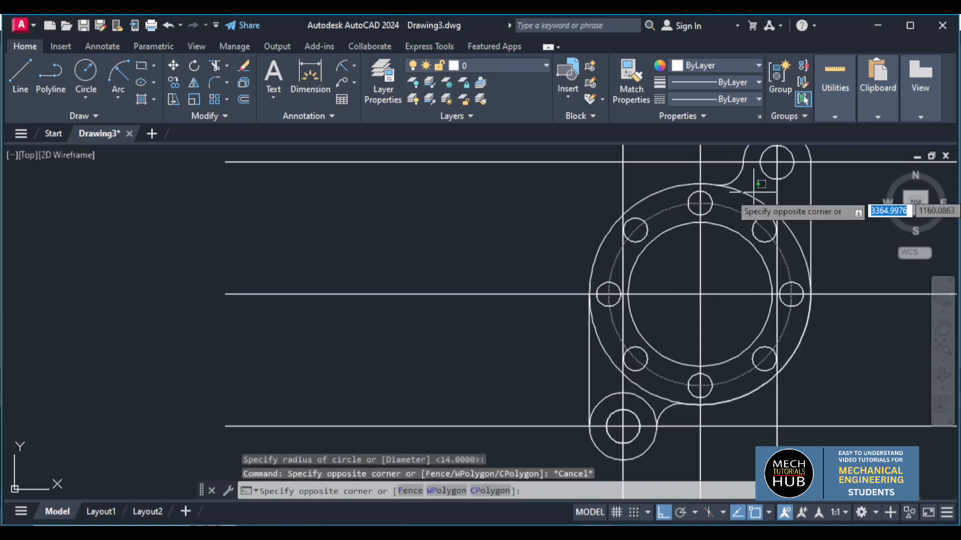
{"action": "left_click", "coordinate": [753, 199]}
{"action": "scroll", "coordinate": [730, 181], "scroll_direction": "up", "scroll_amount": 8}
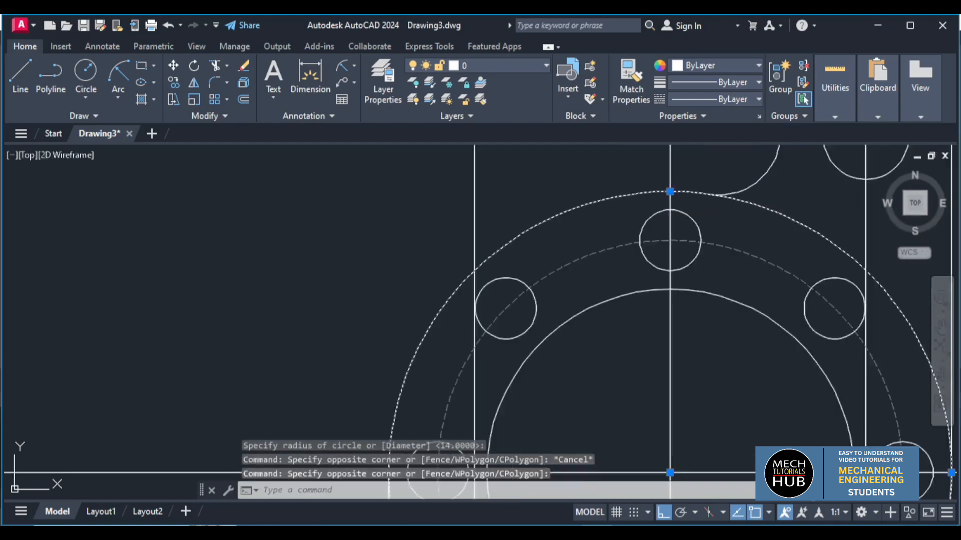
{"action": "key", "text": "Escape"}
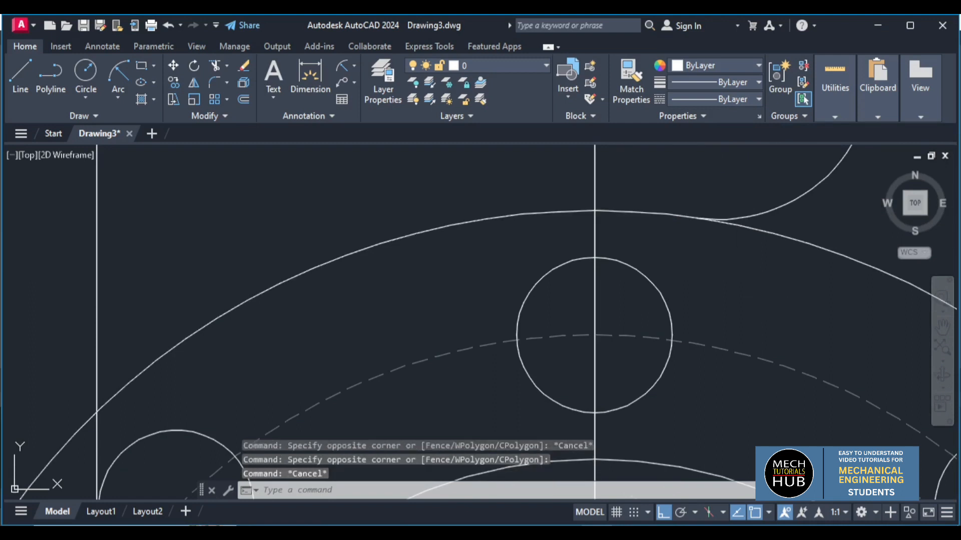
{"action": "key", "text": "Return"}
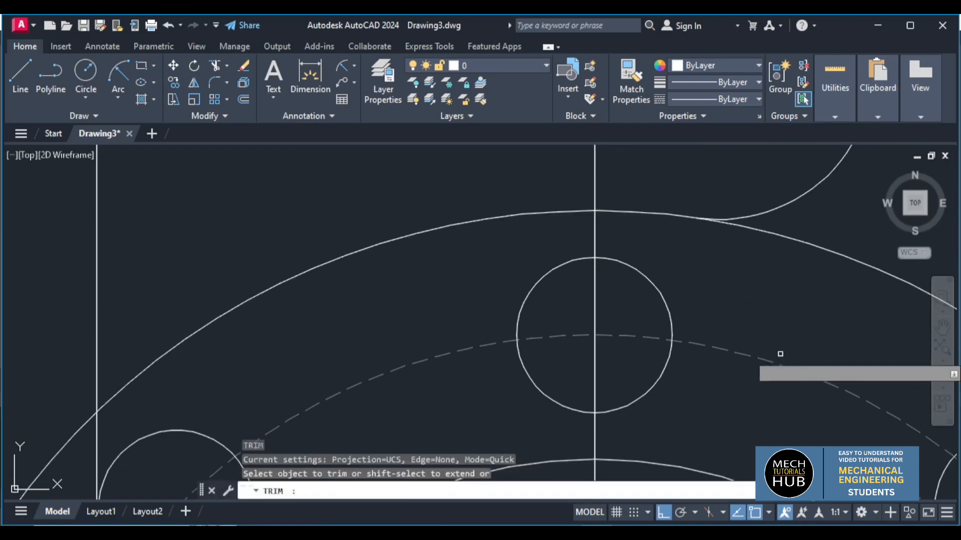
{"action": "left_click_drag", "start_coordinate": [845, 280], "coordinate": [835, 242]}
{"action": "scroll", "coordinate": [835, 241], "scroll_direction": "down", "scroll_amount": 5}
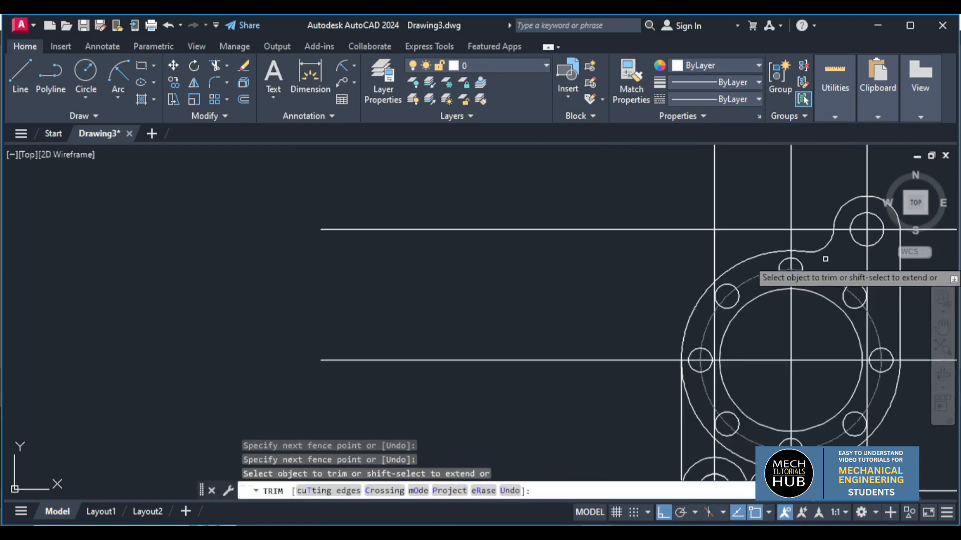
Trim away the outer circle's arc inside the lower-left lug, between the lug's fillet and the gasket's left vertical side
{"action": "scroll", "coordinate": [835, 401], "scroll_direction": "down", "scroll_amount": 2}
{"action": "scroll", "coordinate": [801, 420], "scroll_direction": "up", "scroll_amount": 6}
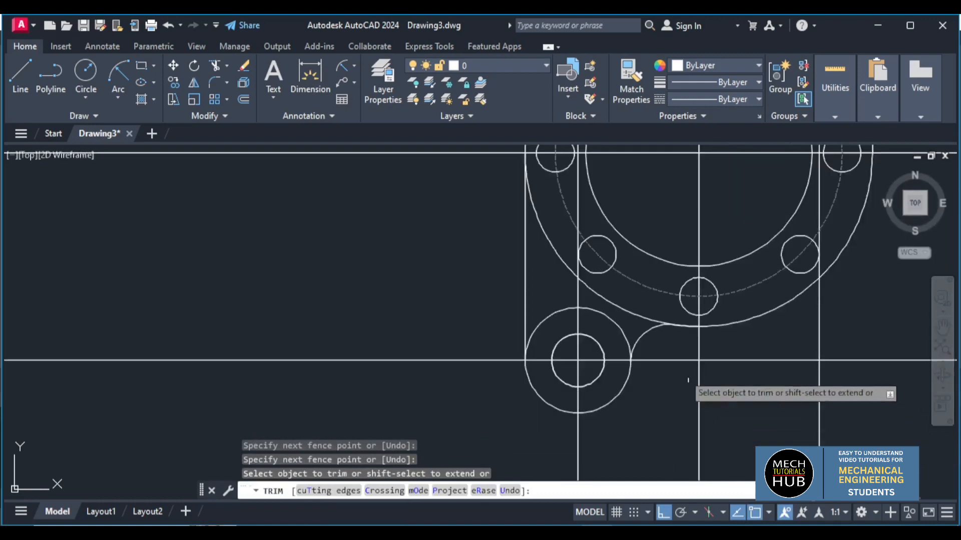
{"action": "left_click_drag", "start_coordinate": [634, 331], "coordinate": [650, 311]}
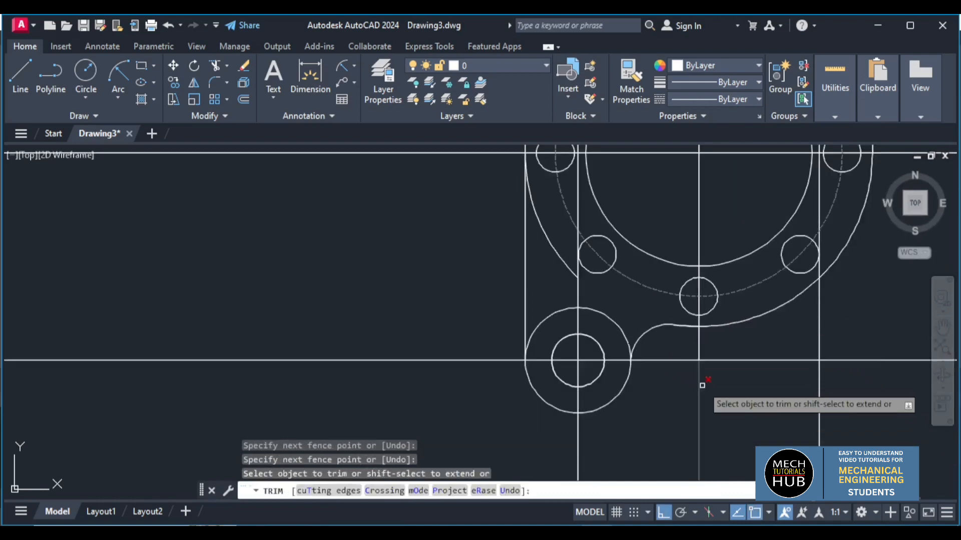
{"action": "left_click_drag", "start_coordinate": [575, 281], "coordinate": [551, 242]}
{"action": "scroll", "coordinate": [551, 242], "scroll_direction": "down", "scroll_amount": 4}
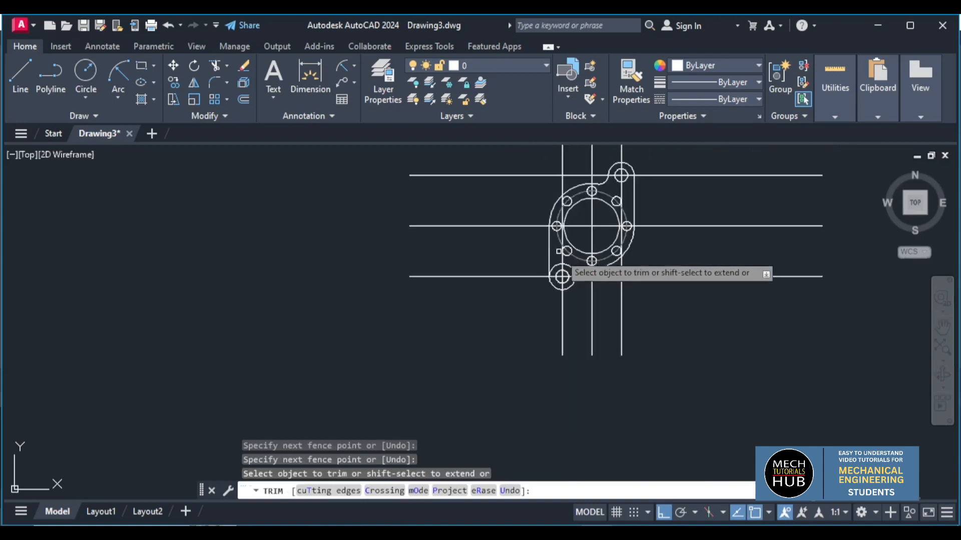
{"action": "scroll", "coordinate": [562, 258], "scroll_direction": "up", "scroll_amount": 2}
{"action": "scroll", "coordinate": [575, 233], "scroll_direction": "down", "scroll_amount": 4}
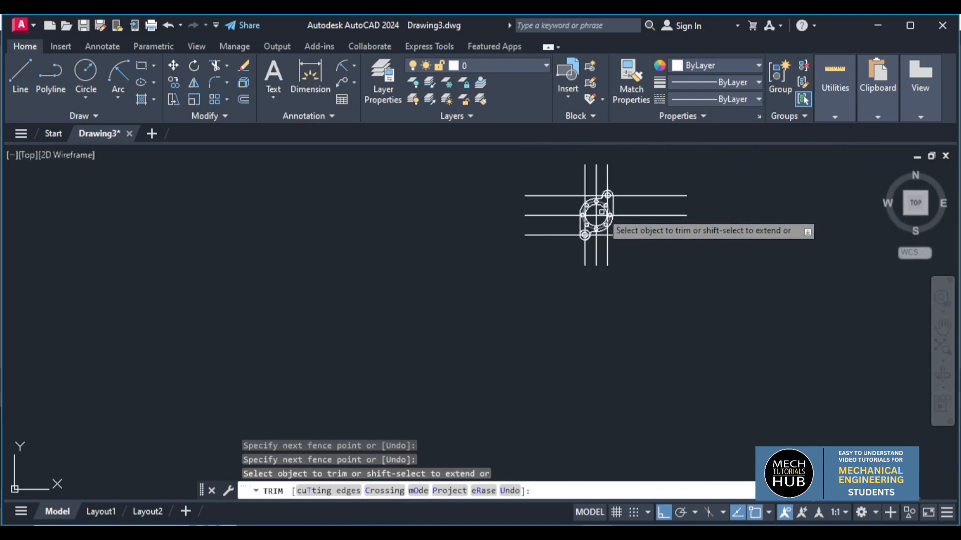
{"action": "scroll", "coordinate": [607, 194], "scroll_direction": "up", "scroll_amount": 4}
{"action": "scroll", "coordinate": [703, 404], "scroll_direction": "down", "scroll_amount": 2}
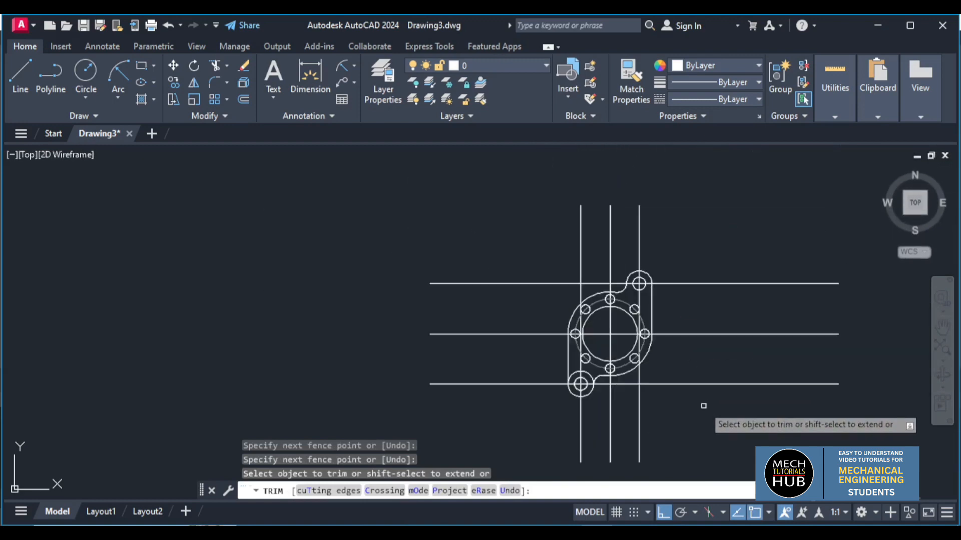
{"action": "left_click", "coordinate": [730, 414]}
{"action": "key", "text": "Escape"}
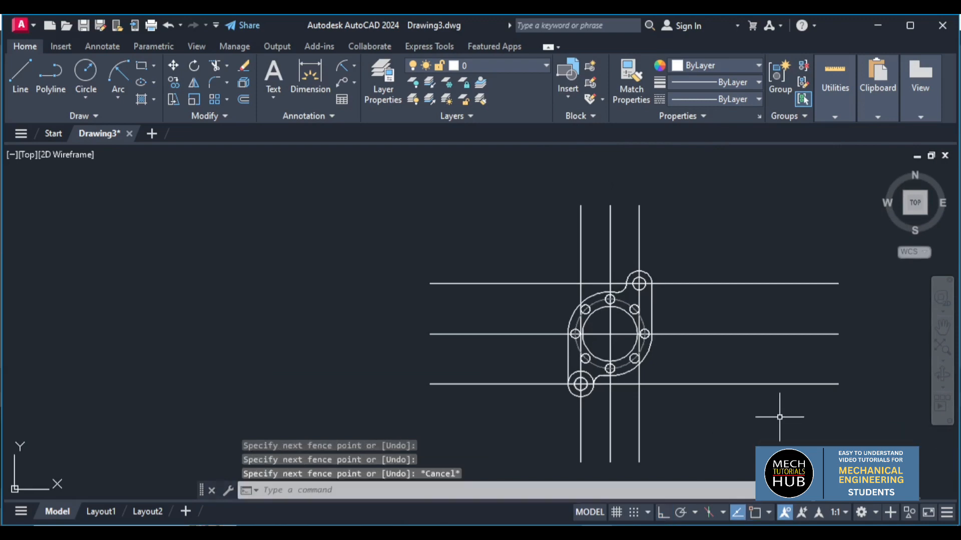
Set the six horizontal and vertical construction lines to linetype CENTER2 and color 8
{"action": "mouse_move", "coordinate": [765, 401]}
{"action": "left_mouse_down"}
{"action": "mouse_move", "coordinate": [725, 267]}
{"action": "mouse_move", "coordinate": [686, 246]}
{"action": "mouse_move", "coordinate": [533, 225]}
{"action": "left_mouse_up"}
{"action": "key", "text": "F8"}
{"action": "left_click", "coordinate": [698, 99]}
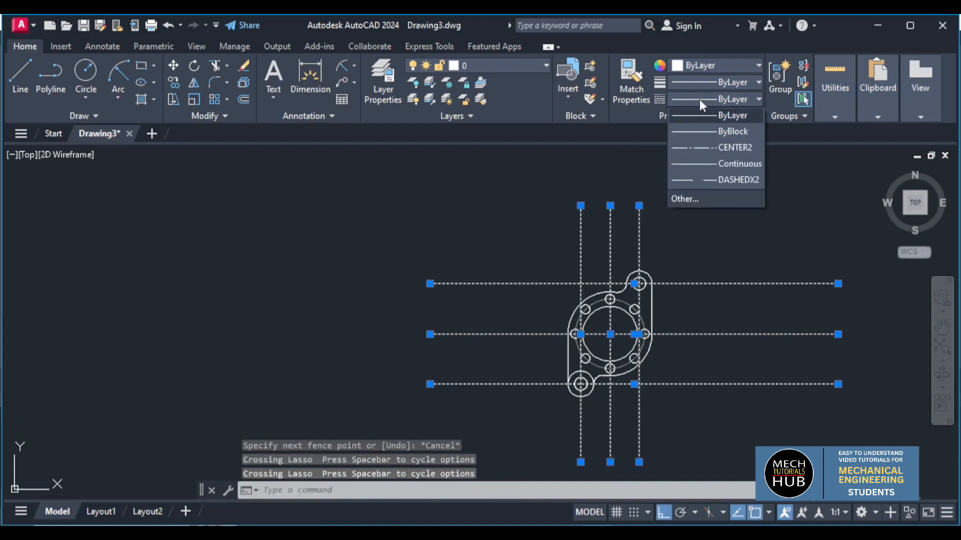
{"action": "left_click", "coordinate": [725, 149]}
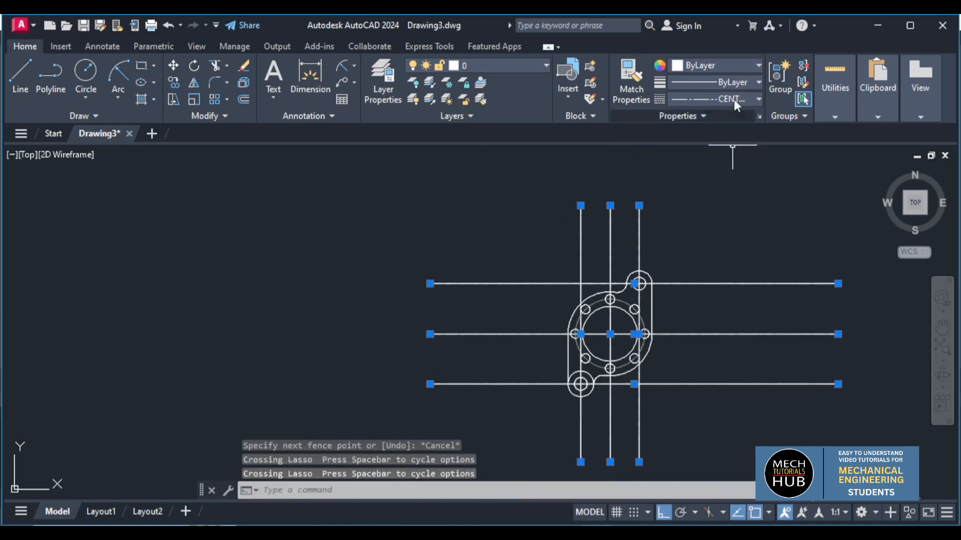
{"action": "left_click", "coordinate": [734, 64]}
{"action": "left_click", "coordinate": [775, 200]}
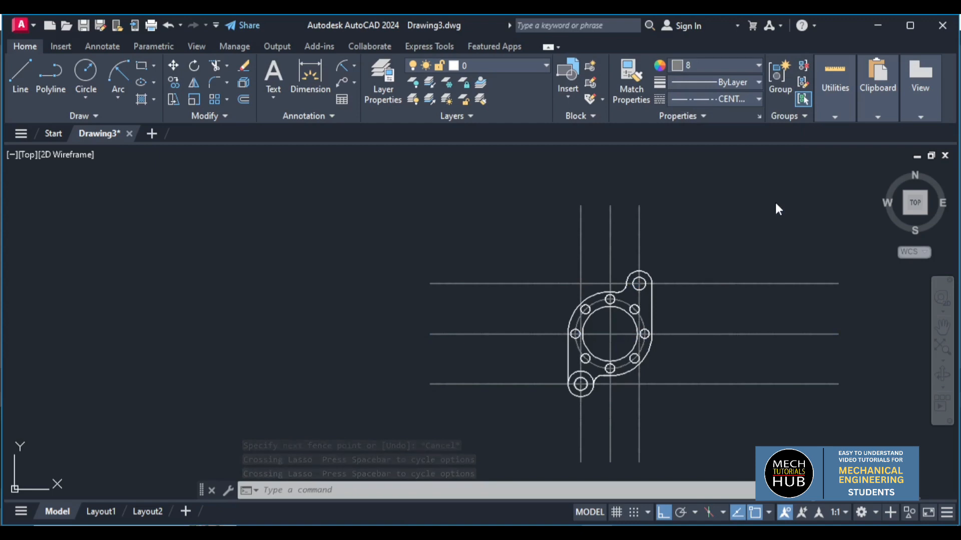
{"action": "key", "text": "Escape"}
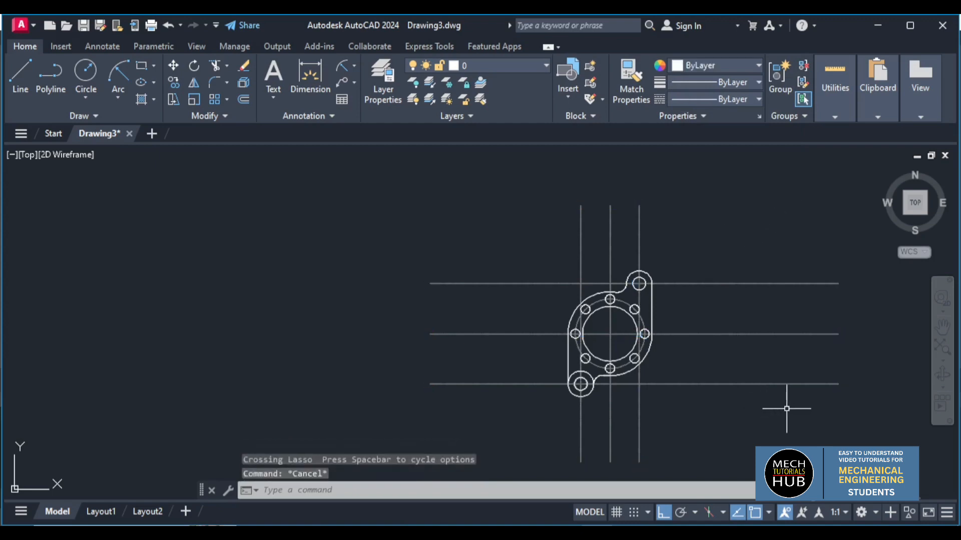
Trim off the long ends of the six centre lines that extend beyond the gasket on all sides
{"action": "type", "text": "tr"}
{"action": "key", "text": "Return"}
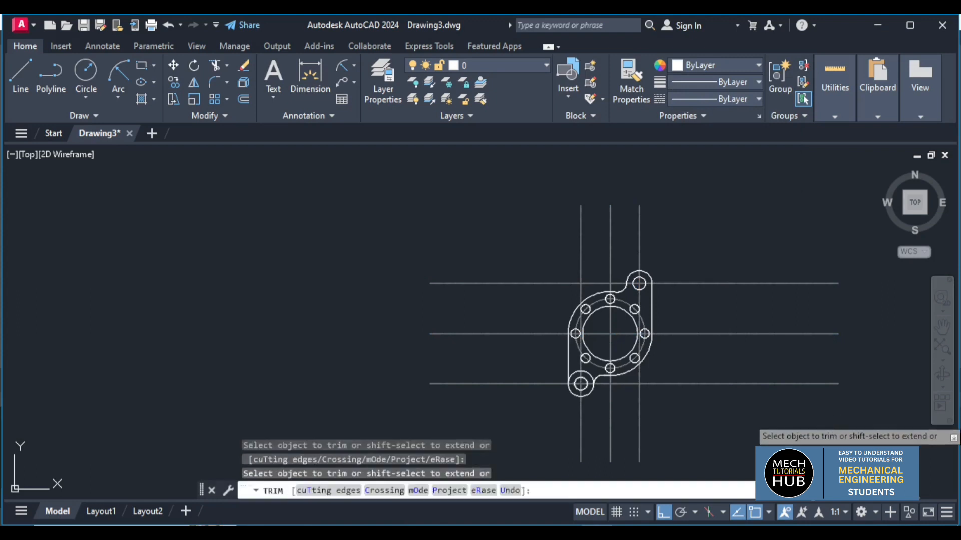
{"action": "mouse_move", "coordinate": [841, 417]}
{"action": "left_mouse_down"}
{"action": "mouse_move", "coordinate": [729, 238]}
{"action": "mouse_move", "coordinate": [693, 217]}
{"action": "mouse_move", "coordinate": [470, 284]}
{"action": "mouse_move", "coordinate": [562, 445]}
{"action": "mouse_move", "coordinate": [710, 448]}
{"action": "left_mouse_up"}
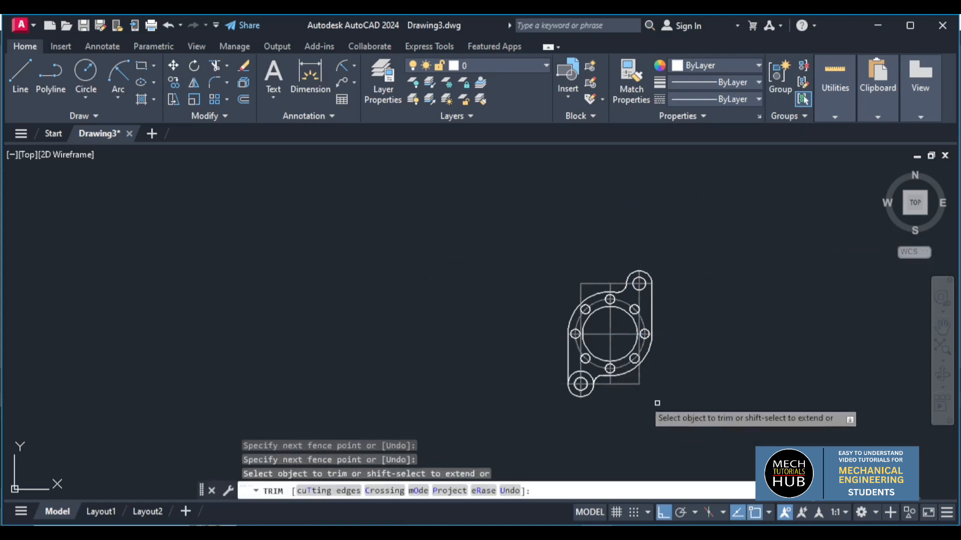
Trim the remaining centre line segments outside the gasket outline beside the lower-left and upper-right lugs
{"action": "scroll", "coordinate": [657, 403], "scroll_direction": "up", "scroll_amount": 6}
{"action": "left_click_drag", "start_coordinate": [710, 305], "coordinate": [608, 322]}
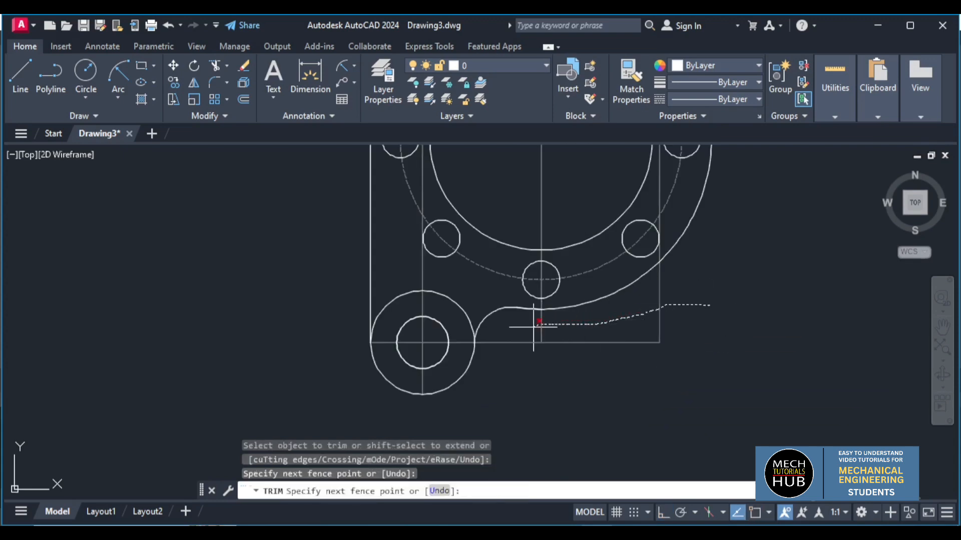
{"action": "left_click_drag", "start_coordinate": [534, 327], "coordinate": [521, 381]}
{"action": "scroll", "coordinate": [520, 381], "scroll_direction": "down", "scroll_amount": 5}
{"action": "scroll", "coordinate": [531, 274], "scroll_direction": "up", "scroll_amount": 6}
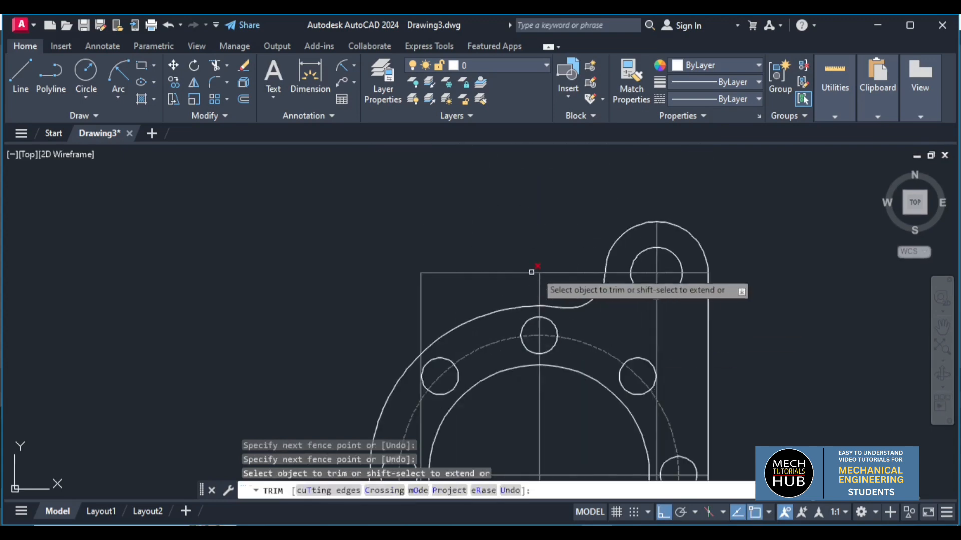
{"action": "mouse_move", "coordinate": [532, 273]}
{"action": "left_mouse_down"}
{"action": "mouse_move", "coordinate": [562, 273]}
{"action": "mouse_move", "coordinate": [461, 279]}
{"action": "mouse_move", "coordinate": [350, 310]}
{"action": "mouse_move", "coordinate": [502, 197]}
{"action": "left_mouse_up"}
{"action": "type", "text": "`"}
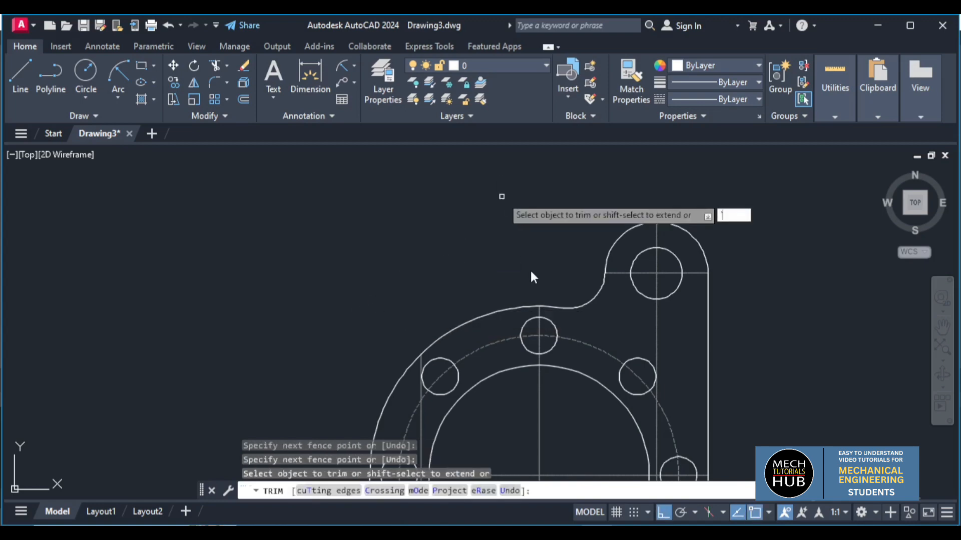
{"action": "scroll", "coordinate": [531, 273], "scroll_direction": "down", "scroll_amount": 2}
{"action": "key", "text": "Return"}
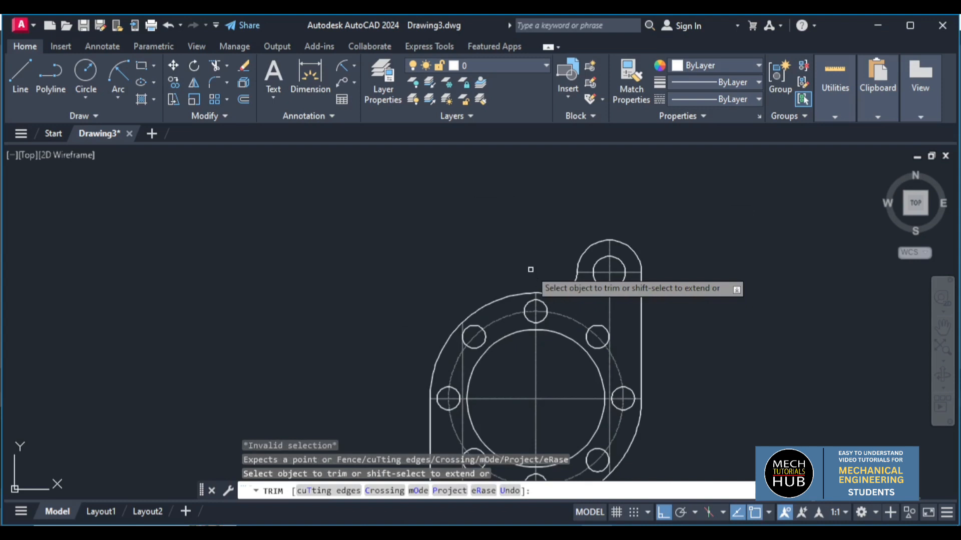
{"action": "key", "text": "Escape"}
Zoom to the whole drawing and examine the trimmed gasket close up for leftover segments
{"action": "type", "text": "z"}
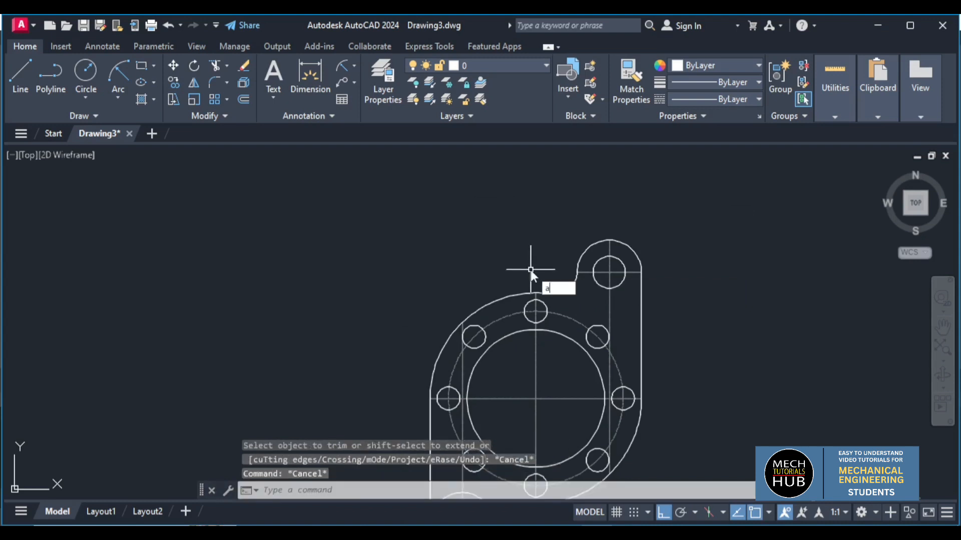
{"action": "key", "text": "Return"}
{"action": "type", "text": "a"}
{"action": "key", "text": "Return"}
{"action": "scroll", "coordinate": [528, 270], "scroll_direction": "down", "scroll_amount": 3}
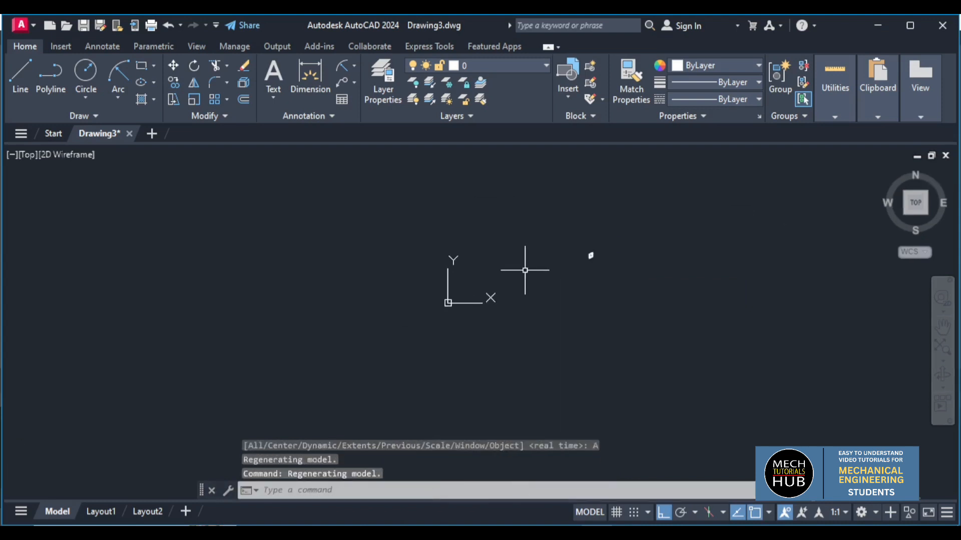
{"action": "scroll", "coordinate": [593, 238], "scroll_direction": "up", "scroll_amount": 10}
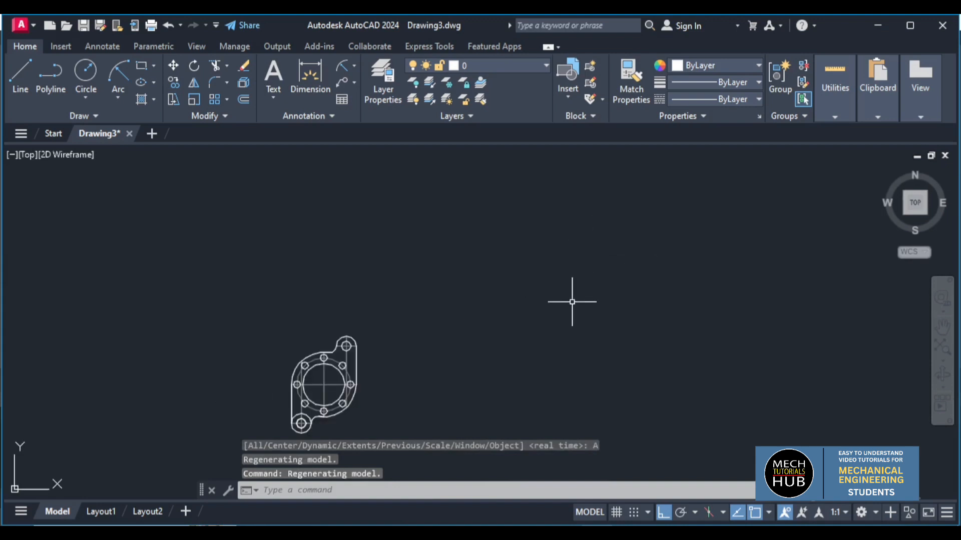
{"action": "scroll", "coordinate": [572, 301], "scroll_direction": "down", "scroll_amount": 10}
{"action": "scroll", "coordinate": [575, 307], "scroll_direction": "up", "scroll_amount": 5}
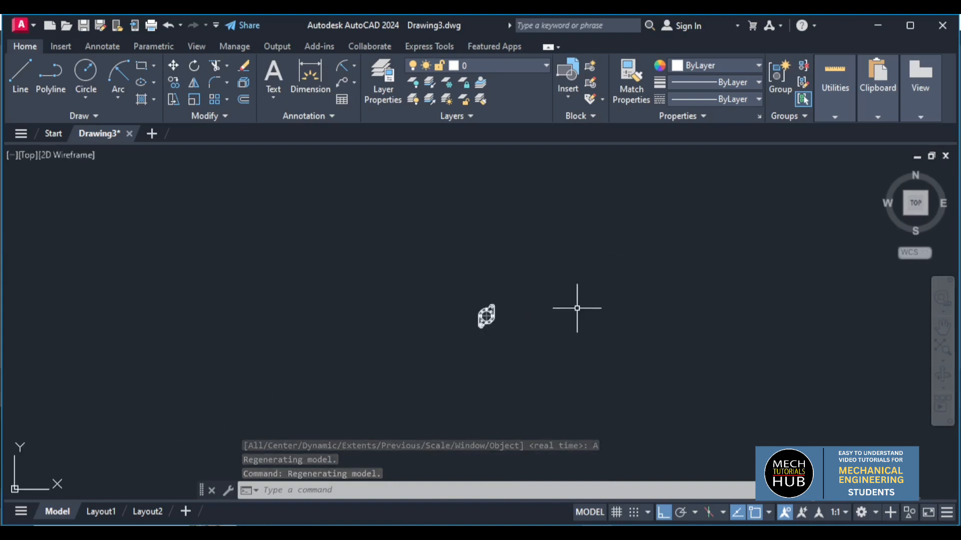
{"action": "scroll", "coordinate": [577, 309], "scroll_direction": "up", "scroll_amount": 4}
{"action": "scroll", "coordinate": [334, 316], "scroll_direction": "up", "scroll_amount": 4}
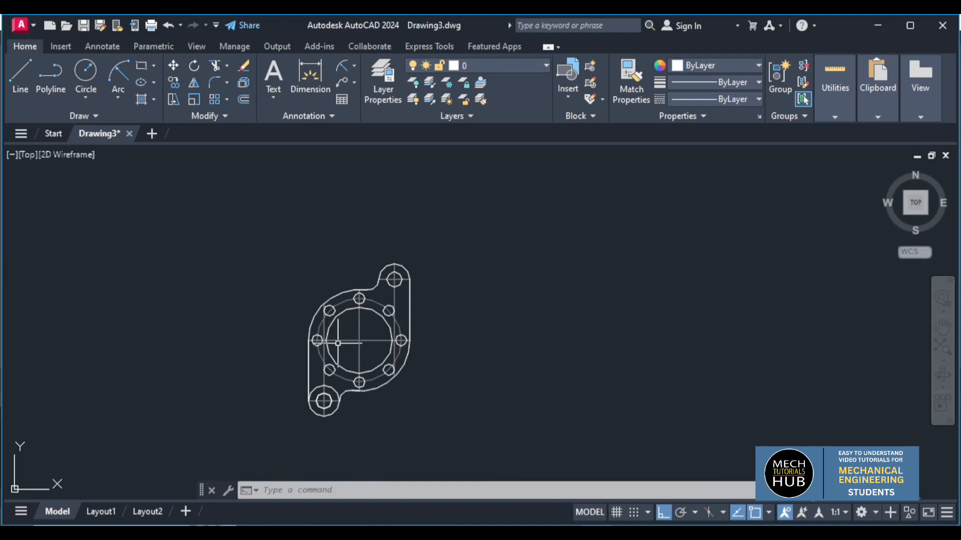
{"action": "scroll", "coordinate": [277, 388], "scroll_direction": "up", "scroll_amount": 2}
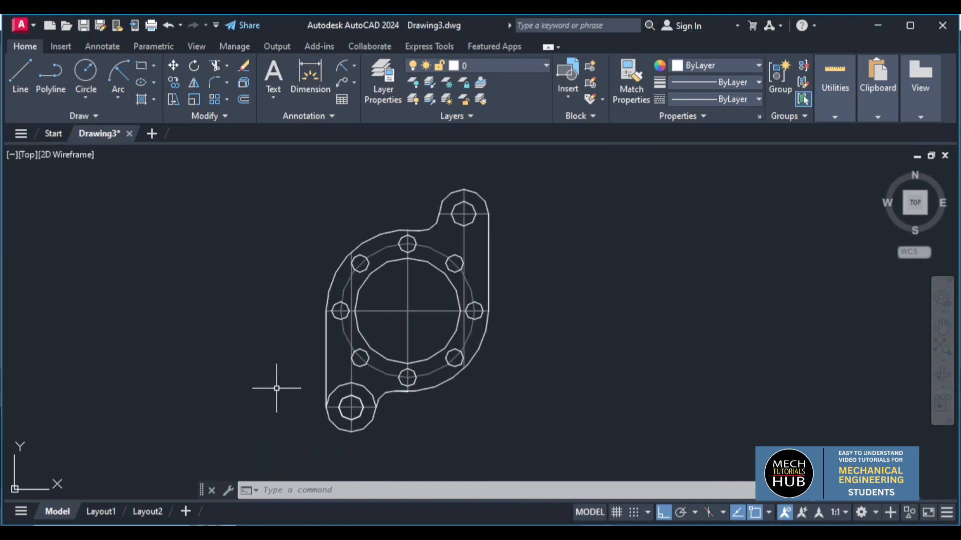
{"action": "scroll", "coordinate": [277, 388], "scroll_direction": "up", "scroll_amount": 2}
{"action": "scroll", "coordinate": [277, 388], "scroll_direction": "down", "scroll_amount": 2}
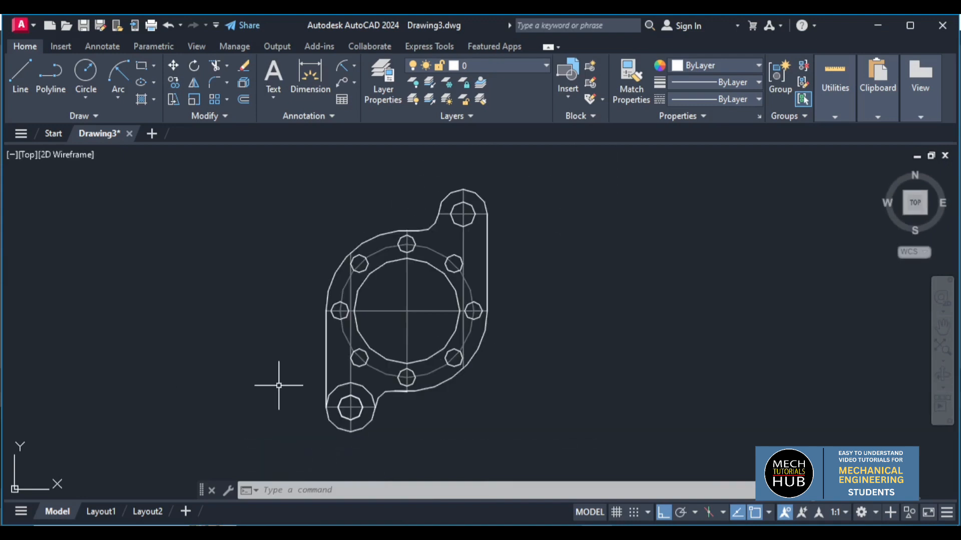
{"action": "type", "text": "tr"}
{"action": "key", "text": "Return"}
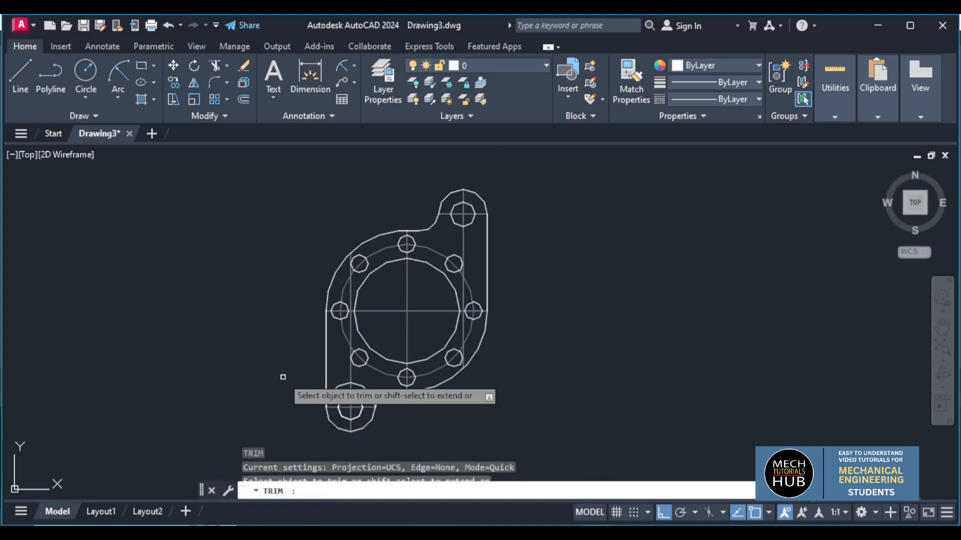
{"action": "left_click", "coordinate": [344, 391]}
{"action": "key", "text": "Escape"}
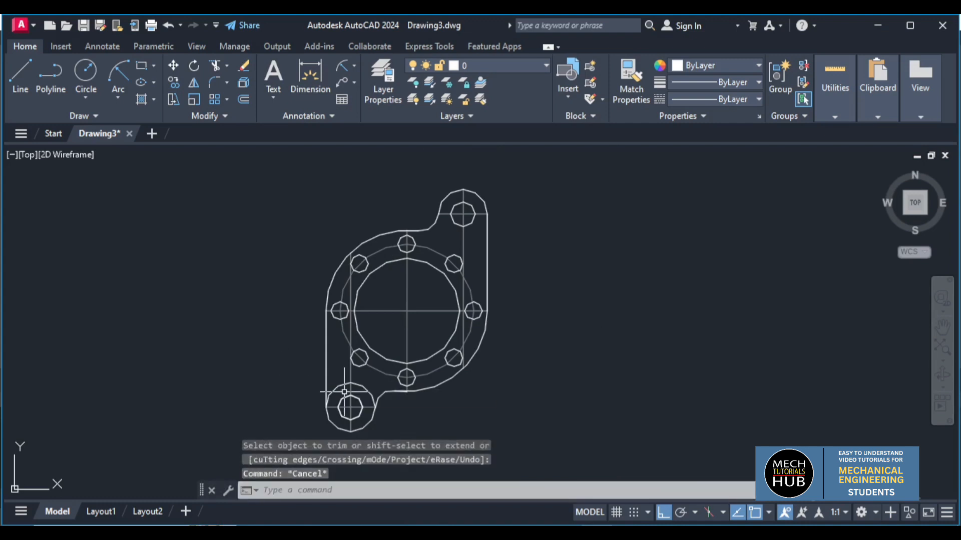
Trim away the upper arc of the lower-left lug's outer circle inside the gasket body
{"action": "type", "text": "tr"}
{"action": "key", "text": "Return"}
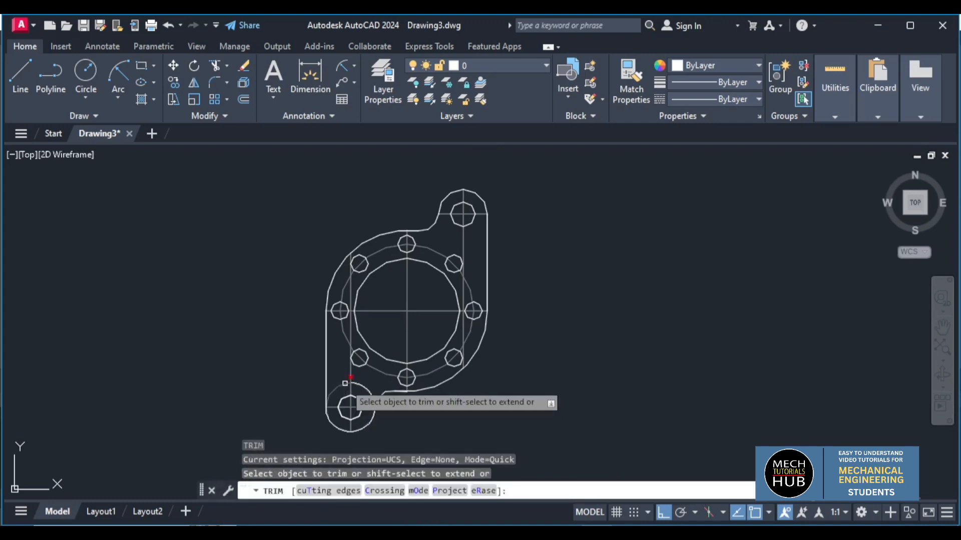
{"action": "left_click", "coordinate": [349, 385]}
Trim the stray arc overlapping the outline near the lower-left fillet and the vertical centre line's end protruding below it
{"action": "scroll", "coordinate": [395, 409], "scroll_direction": "up", "scroll_amount": 6}
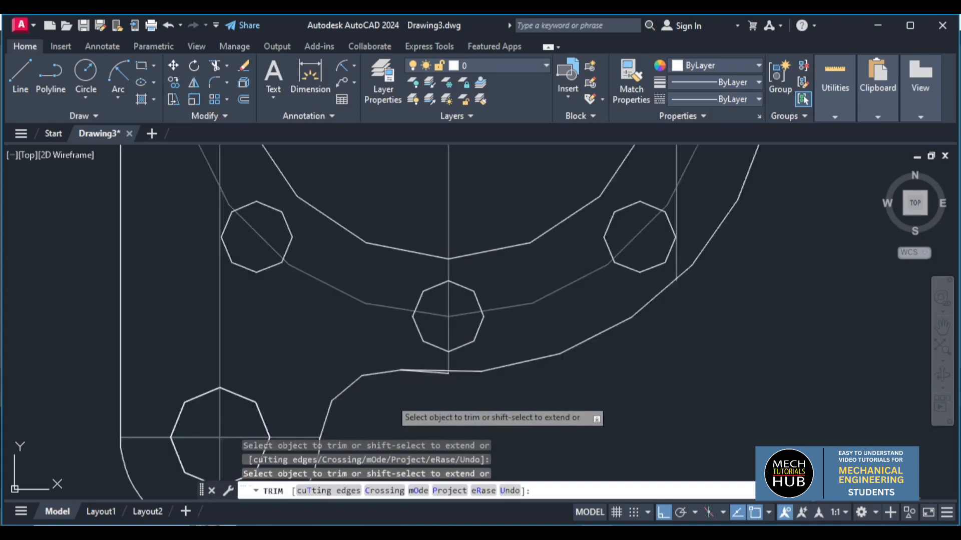
{"action": "scroll", "coordinate": [455, 361], "scroll_direction": "down", "scroll_amount": 2}
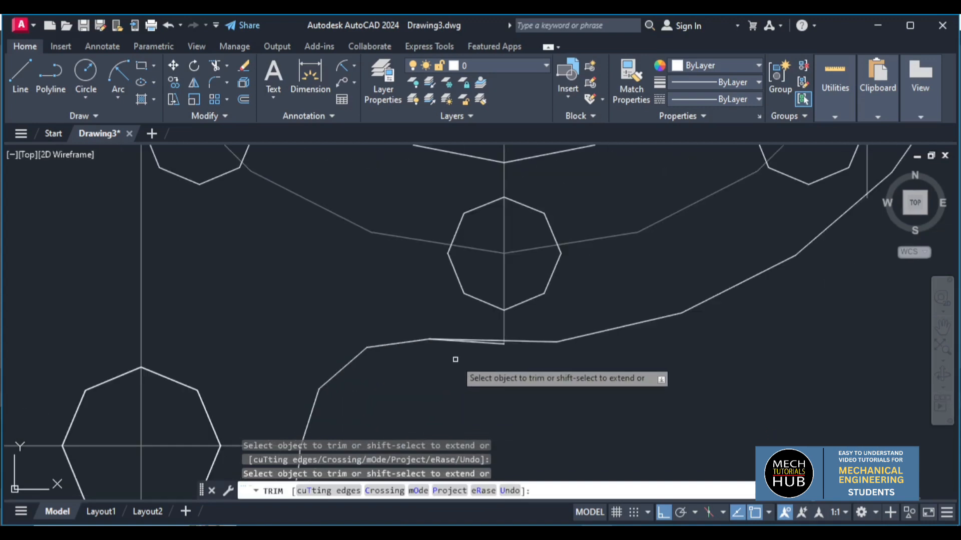
{"action": "scroll", "coordinate": [456, 359], "scroll_direction": "down", "scroll_amount": 2}
{"action": "scroll", "coordinate": [460, 359], "scroll_direction": "up", "scroll_amount": 6}
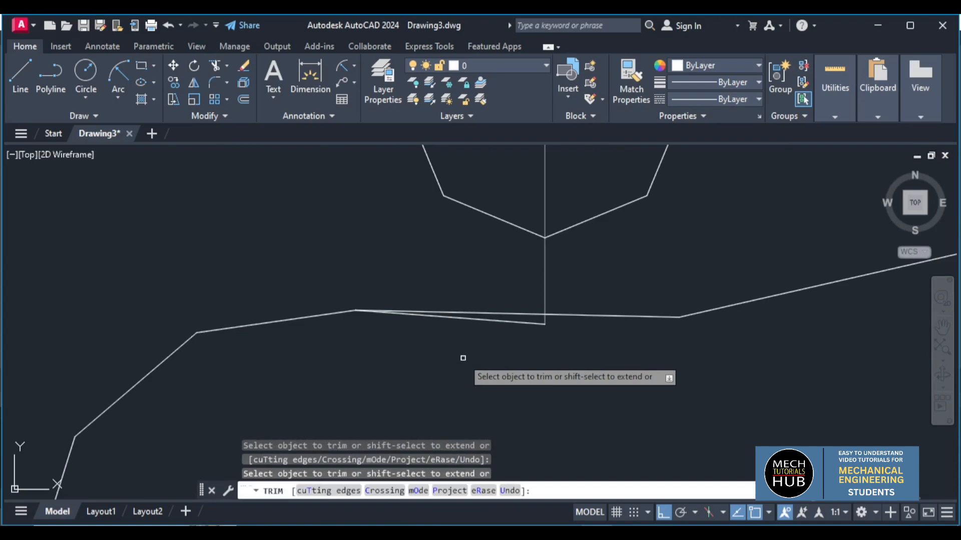
{"action": "left_click", "coordinate": [518, 325]}
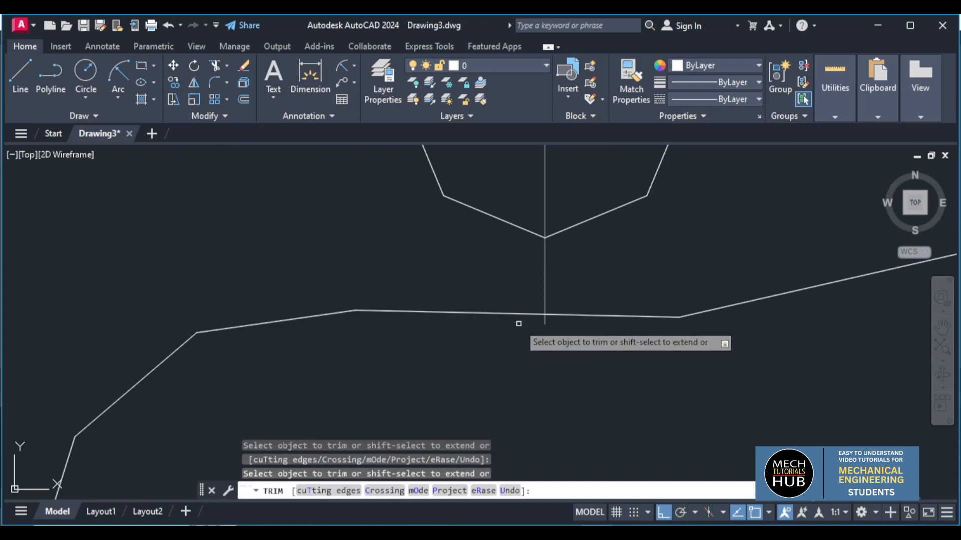
{"action": "left_click", "coordinate": [545, 322]}
{"action": "scroll", "coordinate": [527, 380], "scroll_direction": "down", "scroll_amount": 5}
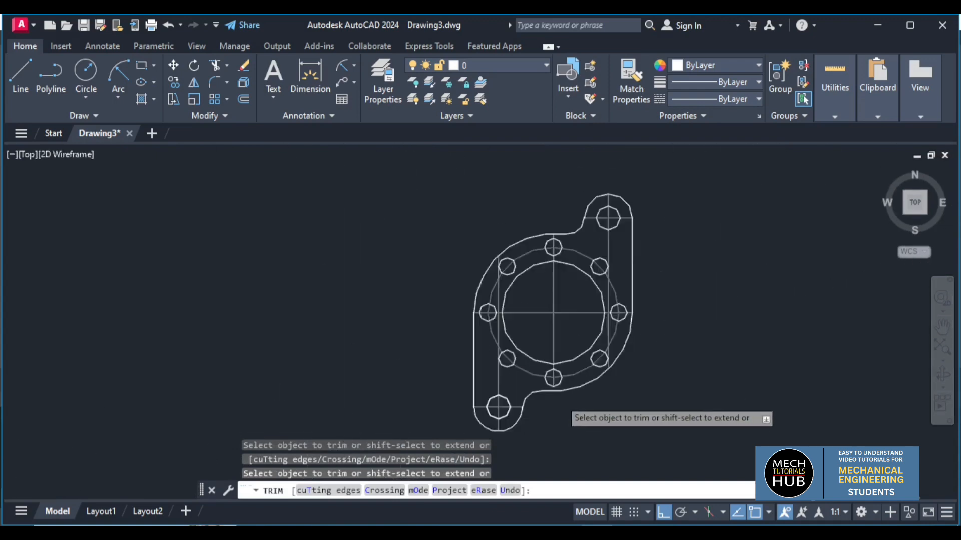
{"action": "scroll", "coordinate": [571, 310], "scroll_direction": "up", "scroll_amount": 4}
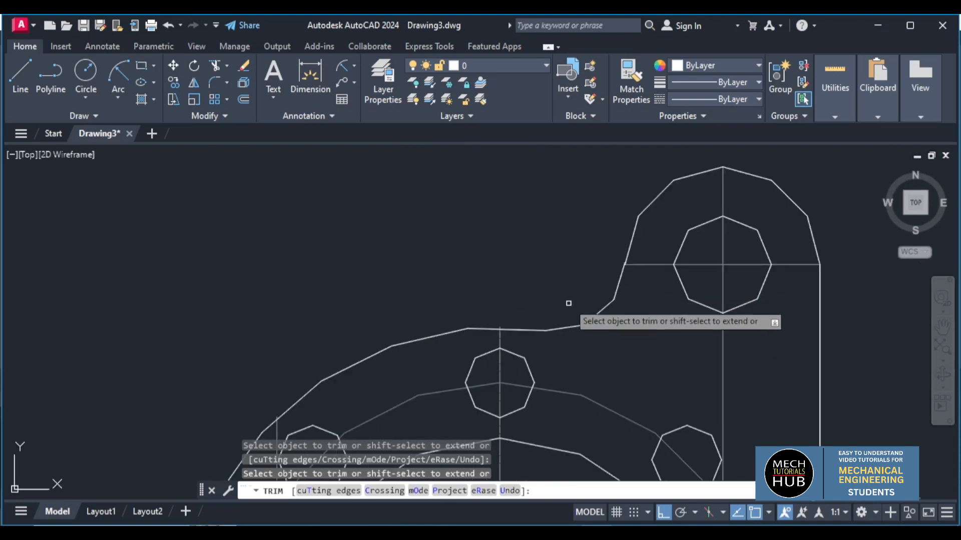
{"action": "scroll", "coordinate": [568, 301], "scroll_direction": "down", "scroll_amount": 2}
{"action": "scroll", "coordinate": [569, 301], "scroll_direction": "down", "scroll_amount": 4}
{"action": "key", "text": "Escape"}
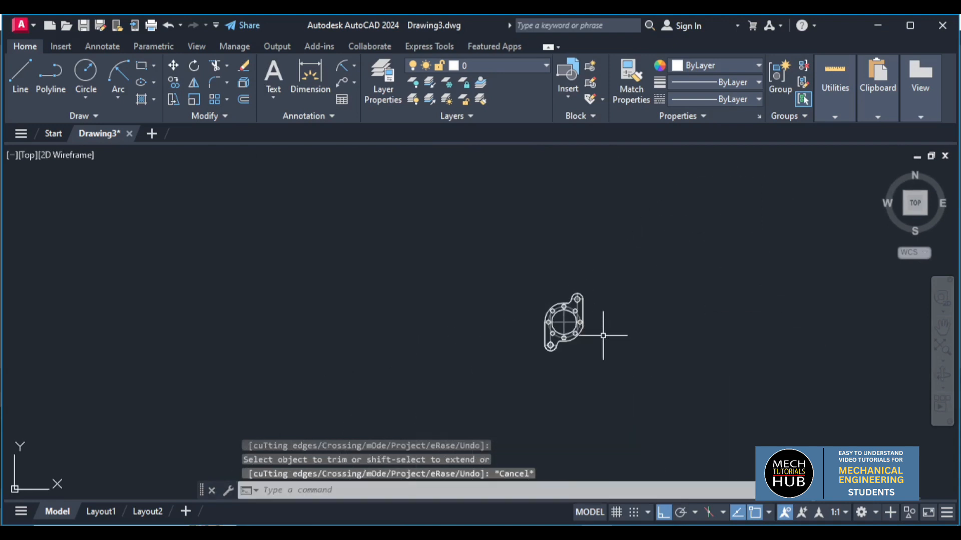
{"action": "scroll", "coordinate": [592, 332], "scroll_direction": "up", "scroll_amount": 3}
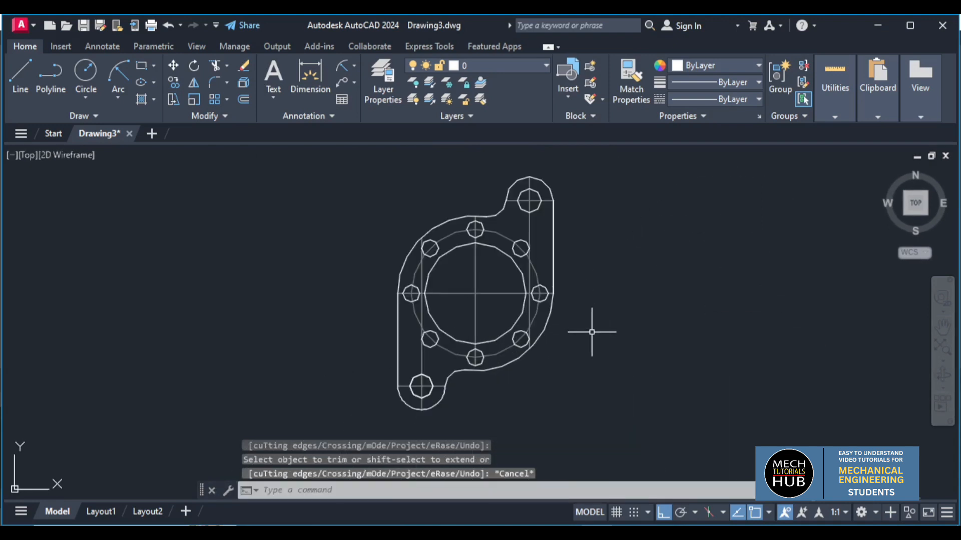